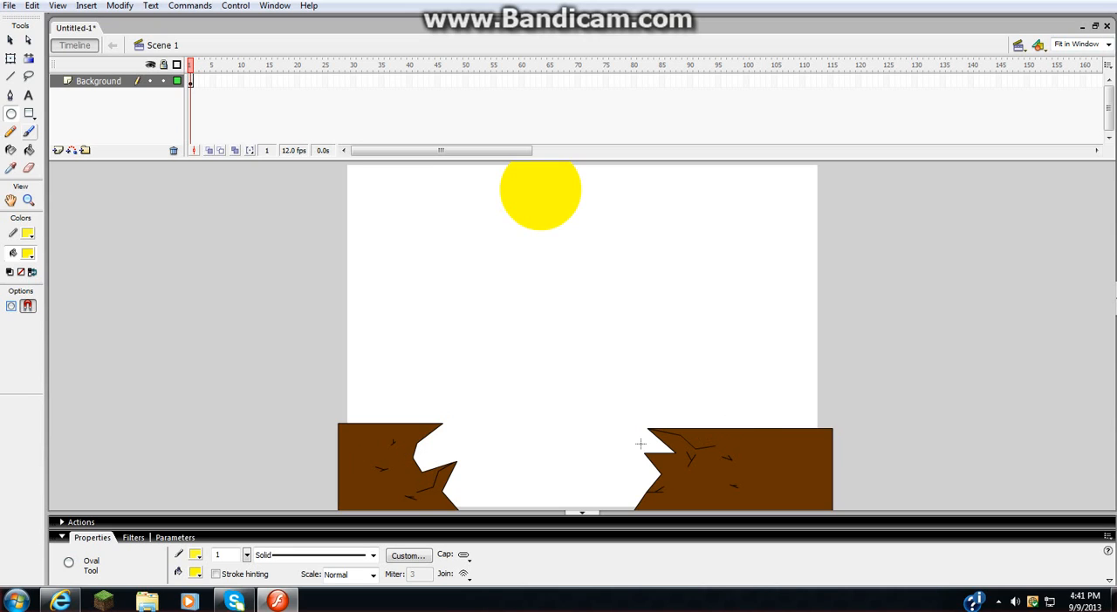
- Magnify the stage to 400% around the left brown cliff and activate the Selection tool
{"action": "left_click", "coordinate": [1108, 45]}
{"action": "left_click", "coordinate": [1086, 121]}
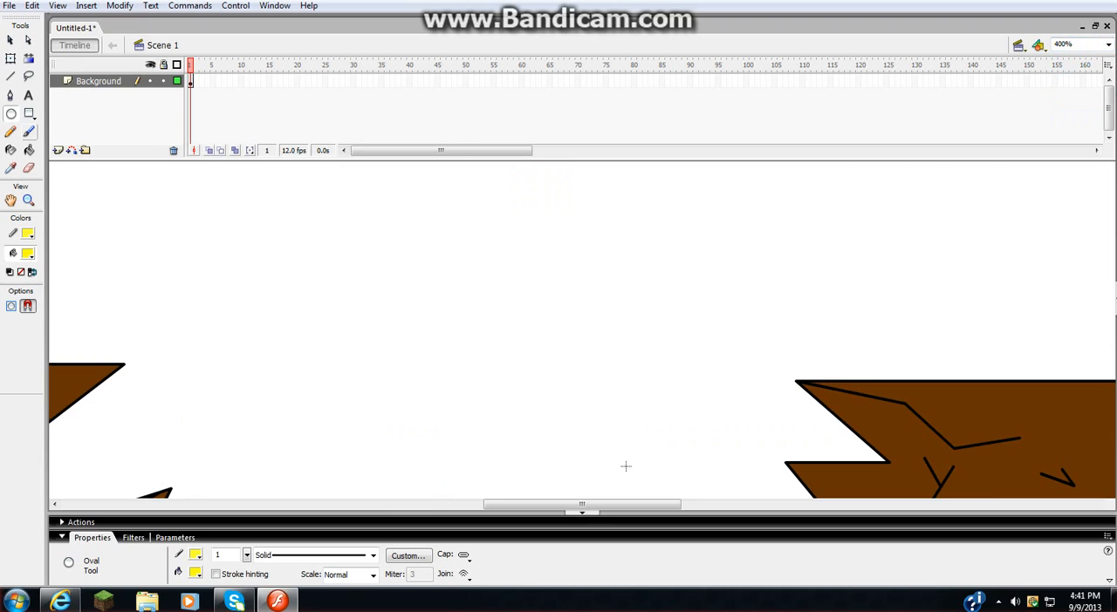
{"action": "scroll", "coordinate": [626, 467], "scroll_direction": "down", "scroll_amount": 3}
{"action": "left_click_drag", "start_coordinate": [583, 506], "coordinate": [510, 507]}
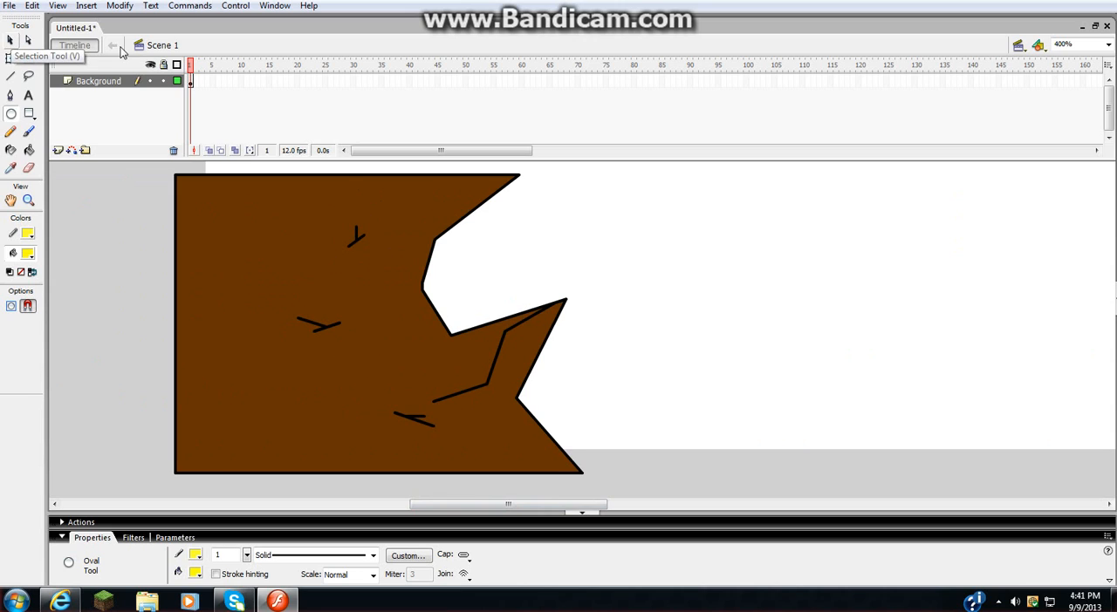
{"action": "key", "text": "v"}
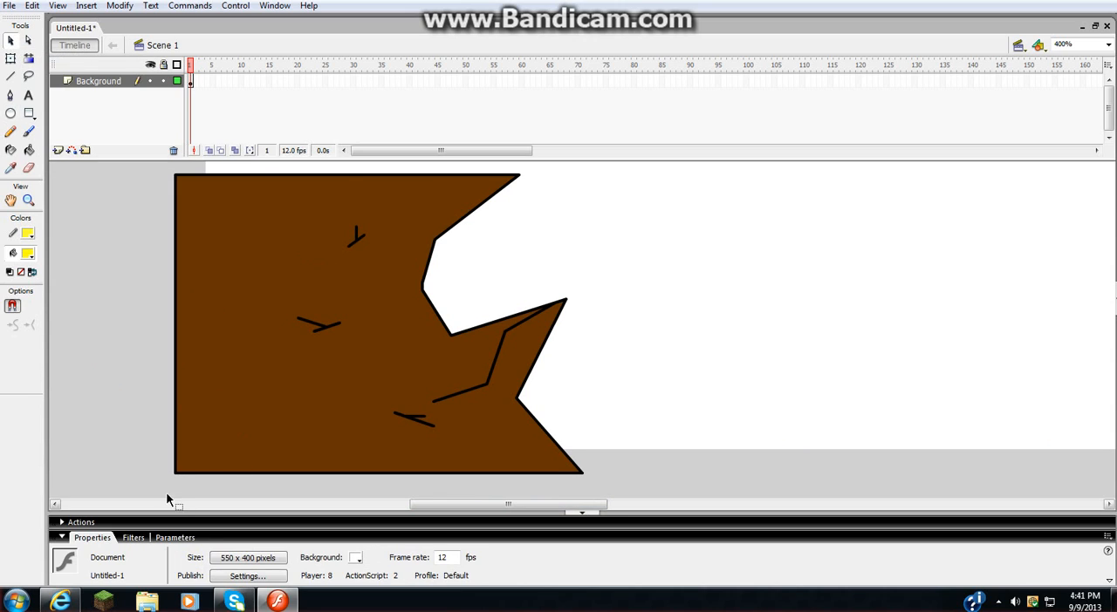
{"action": "left_click", "coordinate": [183, 454]}
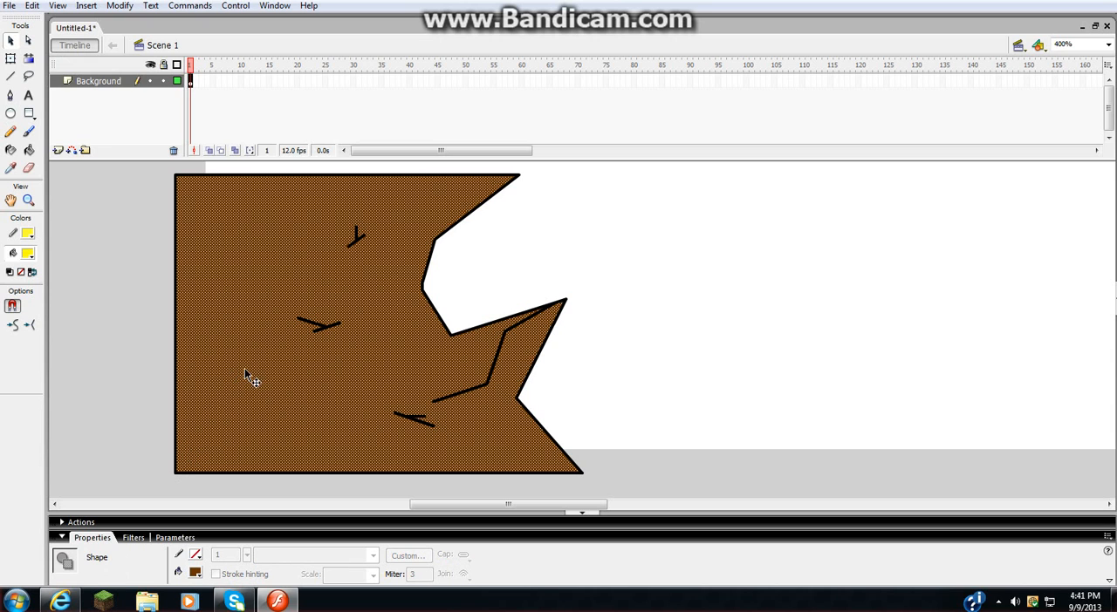
{"action": "left_click_drag", "start_coordinate": [366, 378], "coordinate": [684, 361]}
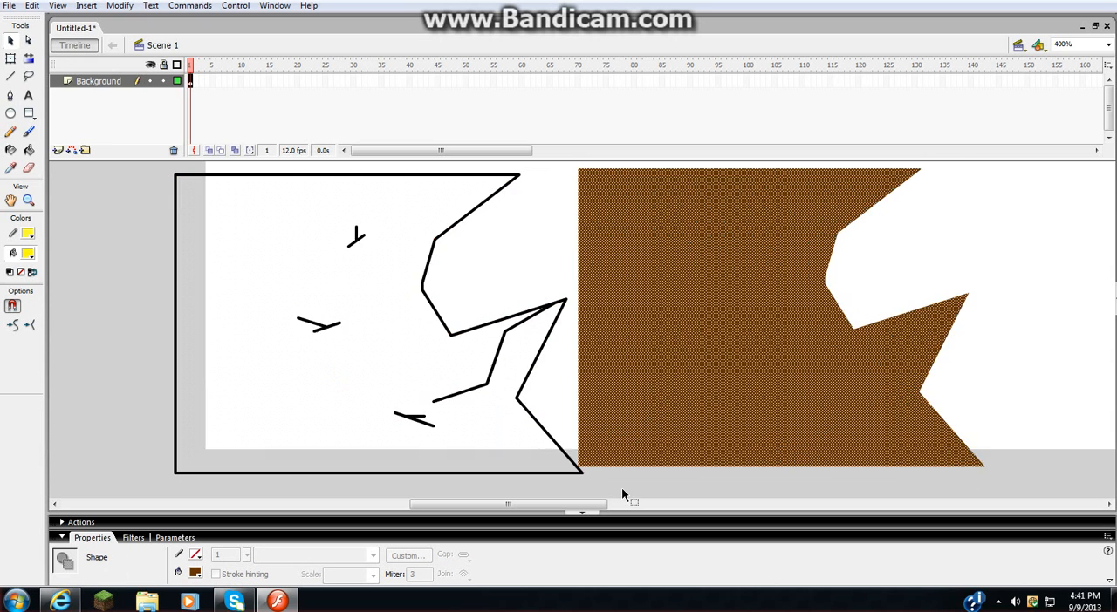
{"action": "left_click_drag", "start_coordinate": [599, 504], "coordinate": [689, 504]}
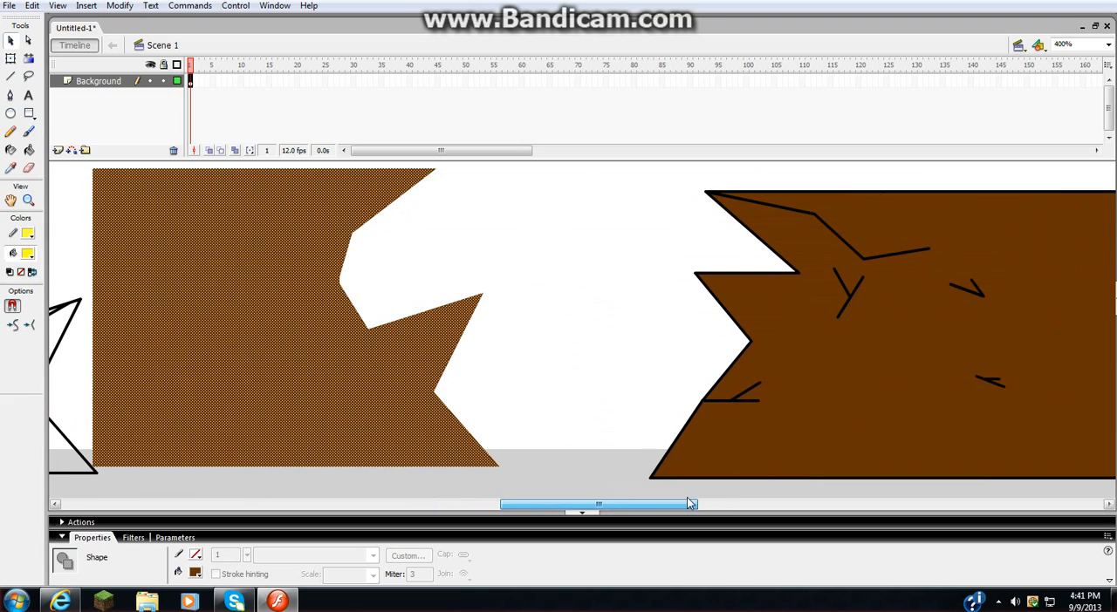
{"action": "left_click_drag", "start_coordinate": [341, 371], "coordinate": [309, 378]}
{"action": "left_click_drag", "start_coordinate": [525, 504], "coordinate": [439, 506]}
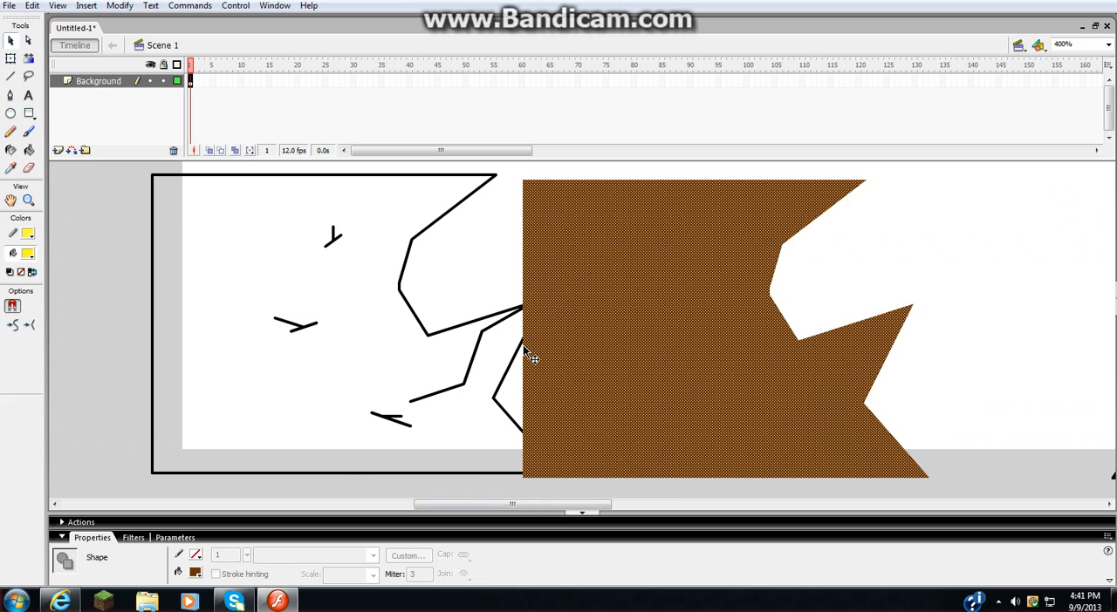
{"action": "key", "text": "ctrl+z"}
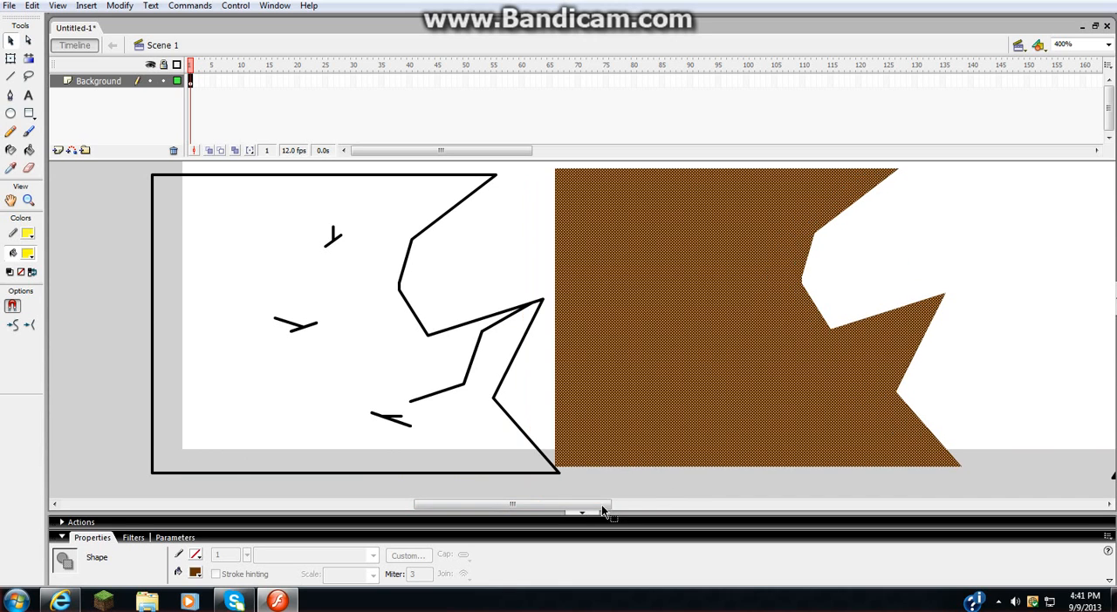
{"action": "key", "text": "ctrl+z"}
{"action": "left_click", "coordinate": [628, 468]}
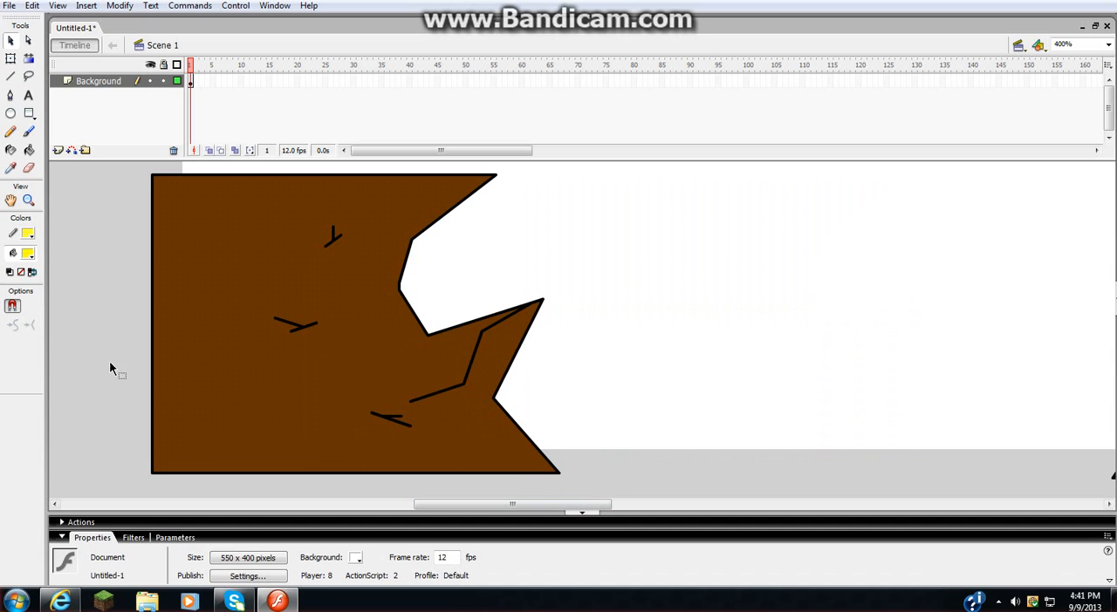
- Select the entire left cliff with its outline and cracks, and move it closer to the right cliff to narrow the gap
{"action": "double_click", "coordinate": [439, 204]}
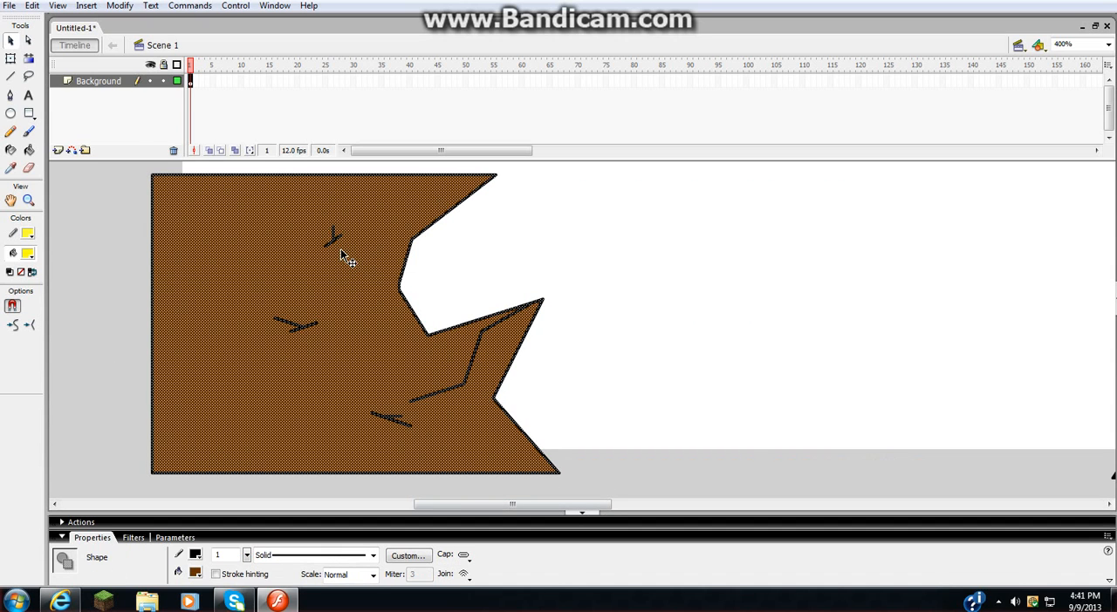
{"action": "left_click_drag", "start_coordinate": [354, 339], "coordinate": [775, 342]}
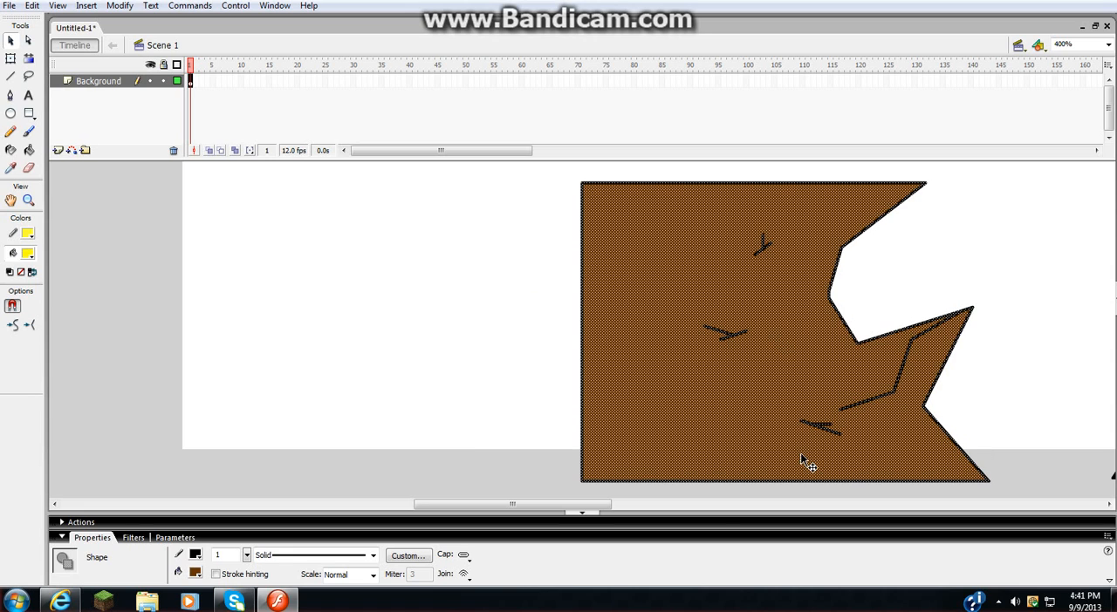
{"action": "left_click_drag", "start_coordinate": [578, 505], "coordinate": [687, 505]}
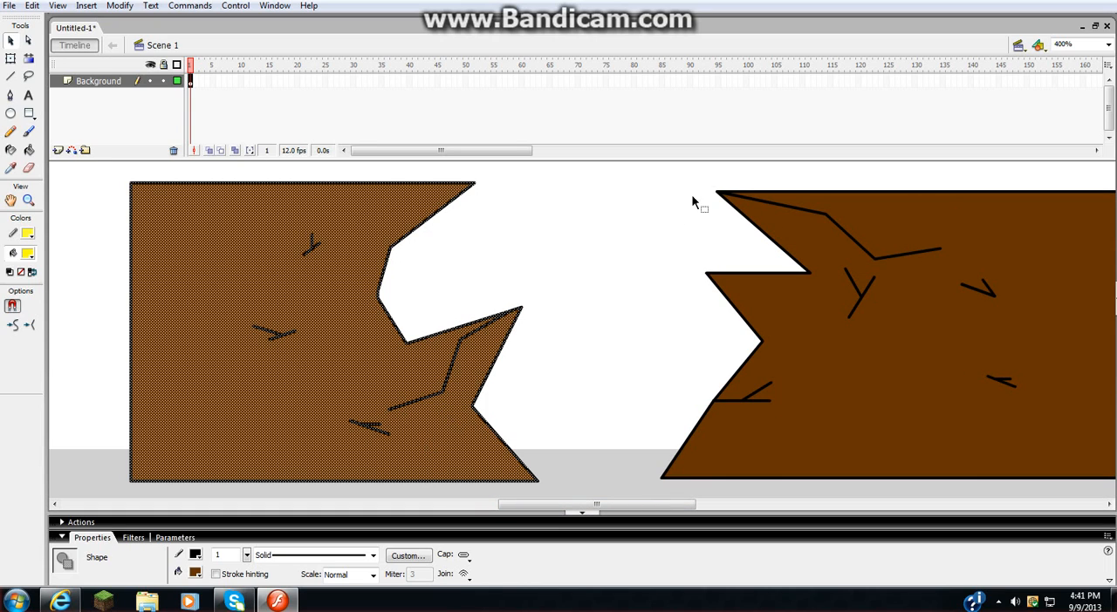
{"action": "left_click", "coordinate": [575, 334]}
{"action": "left_click_drag", "start_coordinate": [581, 507], "coordinate": [494, 507]}
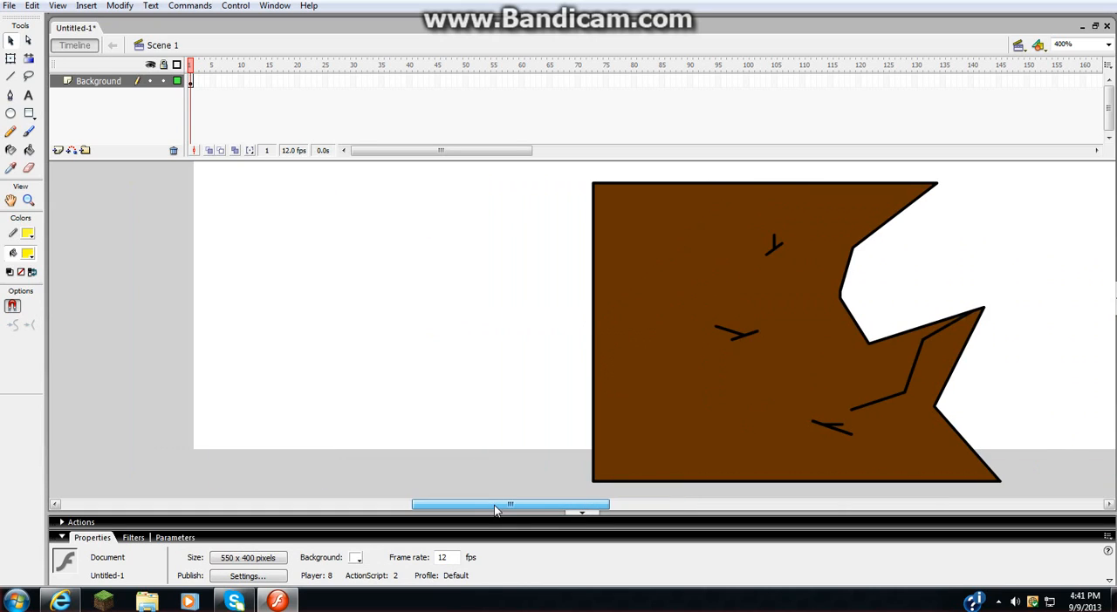
{"action": "left_click", "coordinate": [630, 505]}
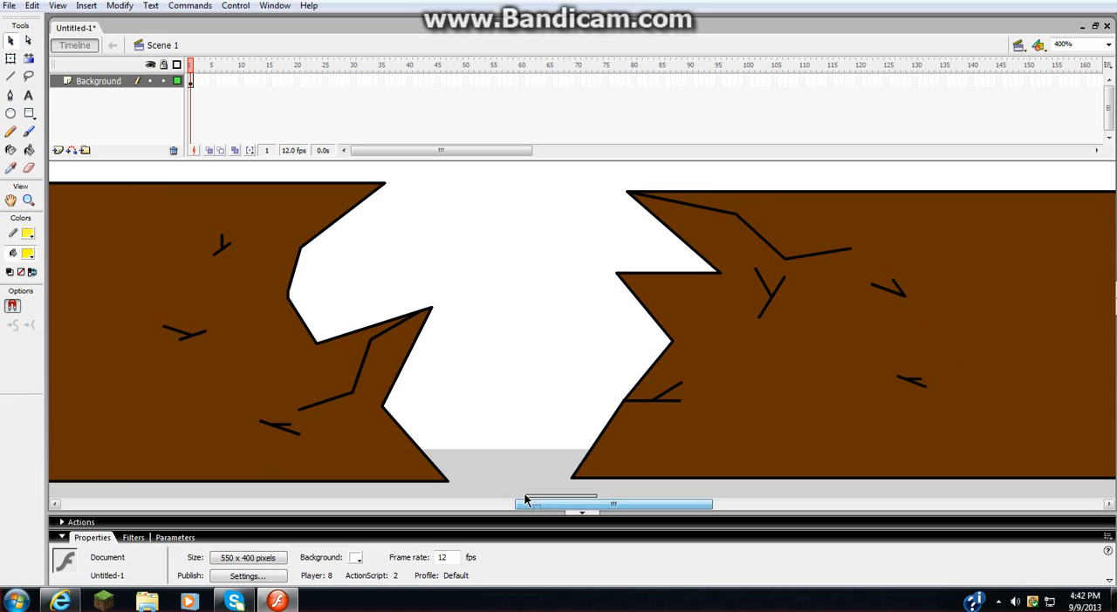
{"action": "left_click_drag", "start_coordinate": [525, 497], "coordinate": [439, 503]}
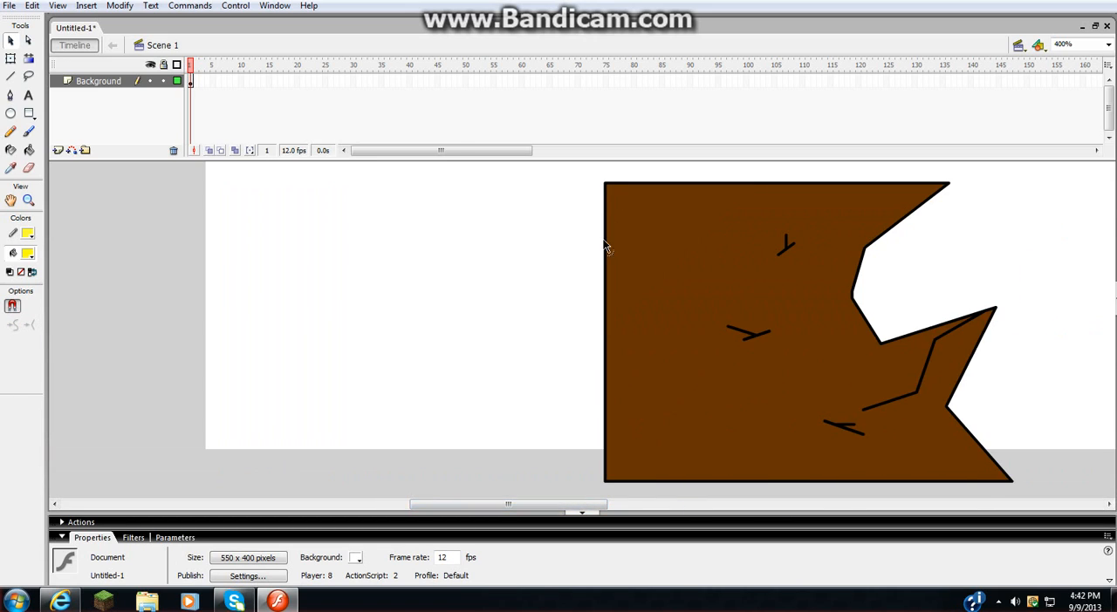
- Stretch the left cliff's two outer corners back past the stage's left edge so the cliff becomes a wide block
{"action": "left_click_drag", "start_coordinate": [608, 189], "coordinate": [173, 185]}
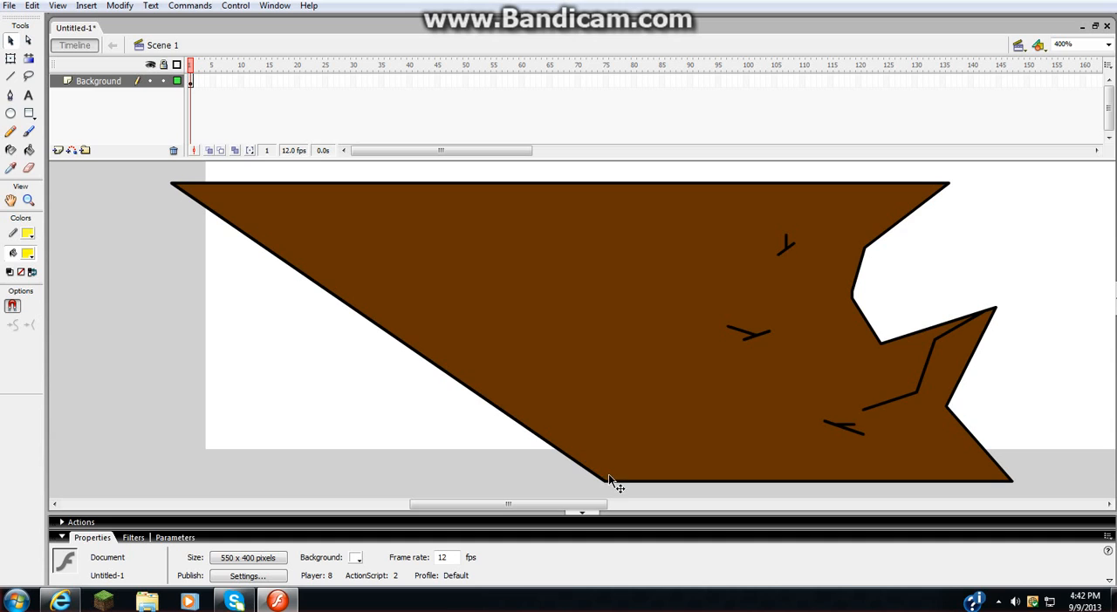
{"action": "left_click_drag", "start_coordinate": [605, 485], "coordinate": [170, 483]}
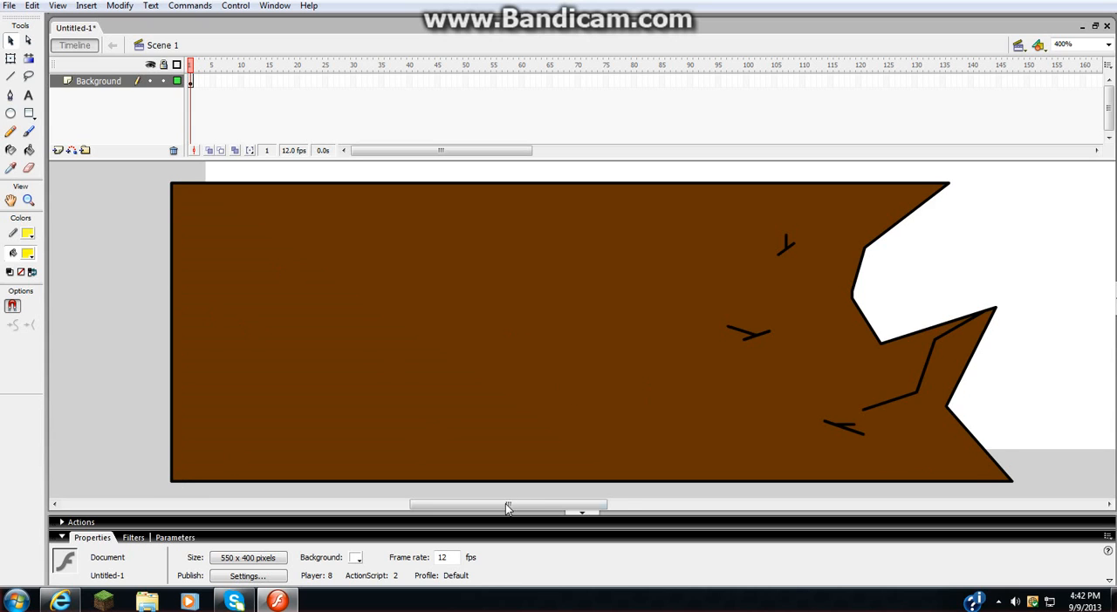
{"action": "mouse_move", "coordinate": [506, 509]}
{"action": "left_mouse_down"}
{"action": "mouse_move", "coordinate": [601, 491]}
{"action": "mouse_move", "coordinate": [868, 494]}
{"action": "mouse_move", "coordinate": [514, 495]}
{"action": "left_mouse_up"}
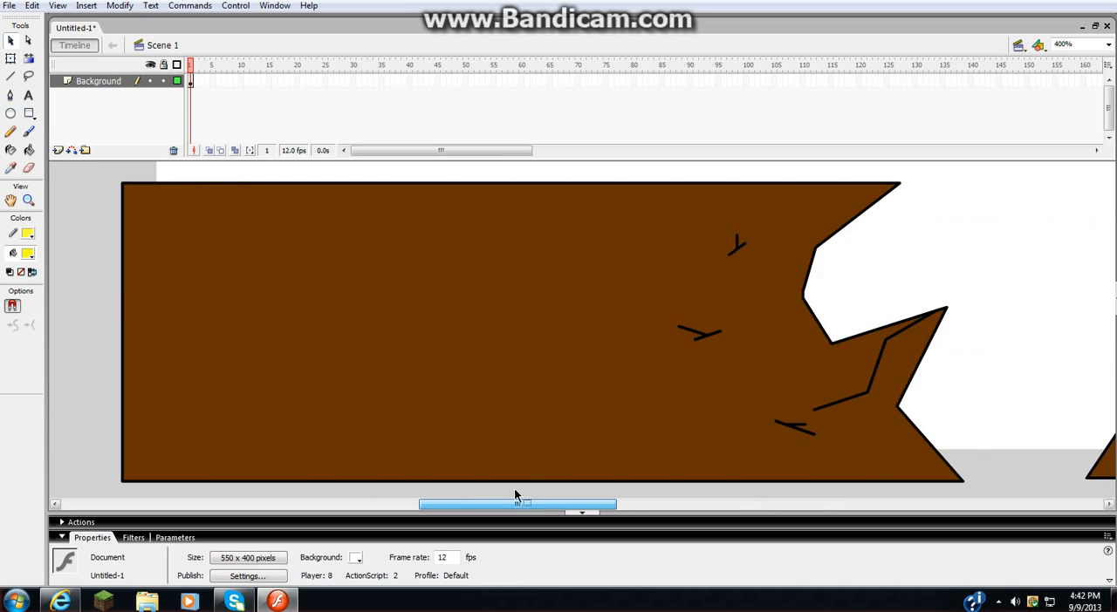
{"action": "scroll", "coordinate": [695, 440], "scroll_direction": "up", "scroll_amount": 2}
{"action": "scroll", "coordinate": [694, 440], "scroll_direction": "down", "scroll_amount": 1}
{"action": "scroll", "coordinate": [417, 384], "scroll_direction": "down", "scroll_amount": 1}
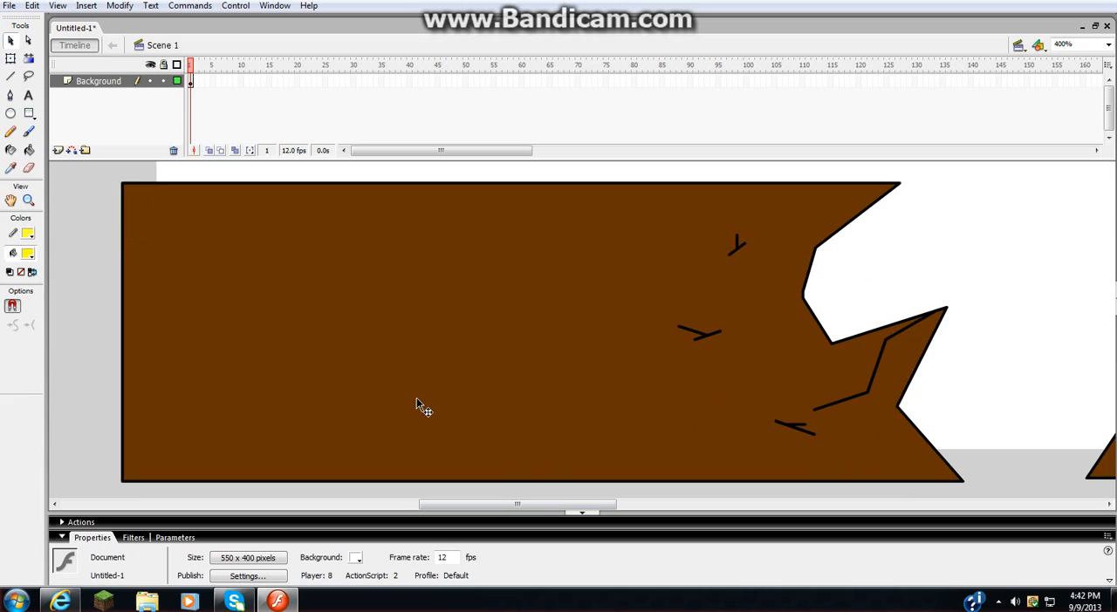
{"action": "left_click", "coordinate": [742, 247]}
{"action": "mouse_move", "coordinate": [750, 232]}
{"action": "left_mouse_down"}
{"action": "mouse_move", "coordinate": [712, 257]}
{"action": "mouse_move", "coordinate": [748, 230]}
{"action": "left_mouse_up"}
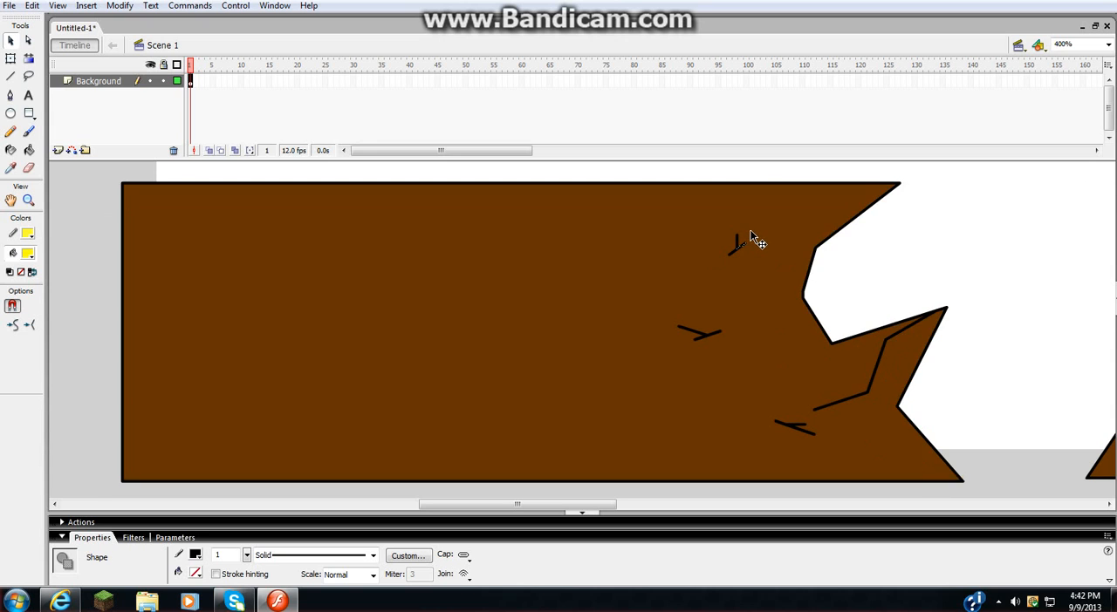
{"action": "left_click", "coordinate": [745, 239]}
{"action": "left_click", "coordinate": [1062, 261]}
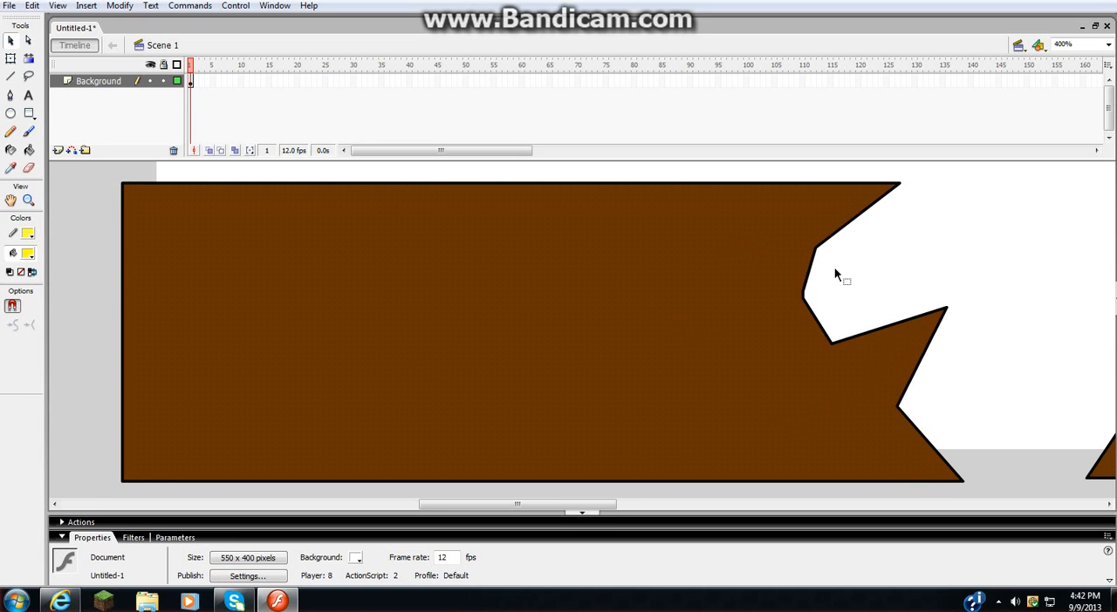
{"action": "key", "text": "ctrl+z"}
{"action": "key", "text": "ctrl+z"}
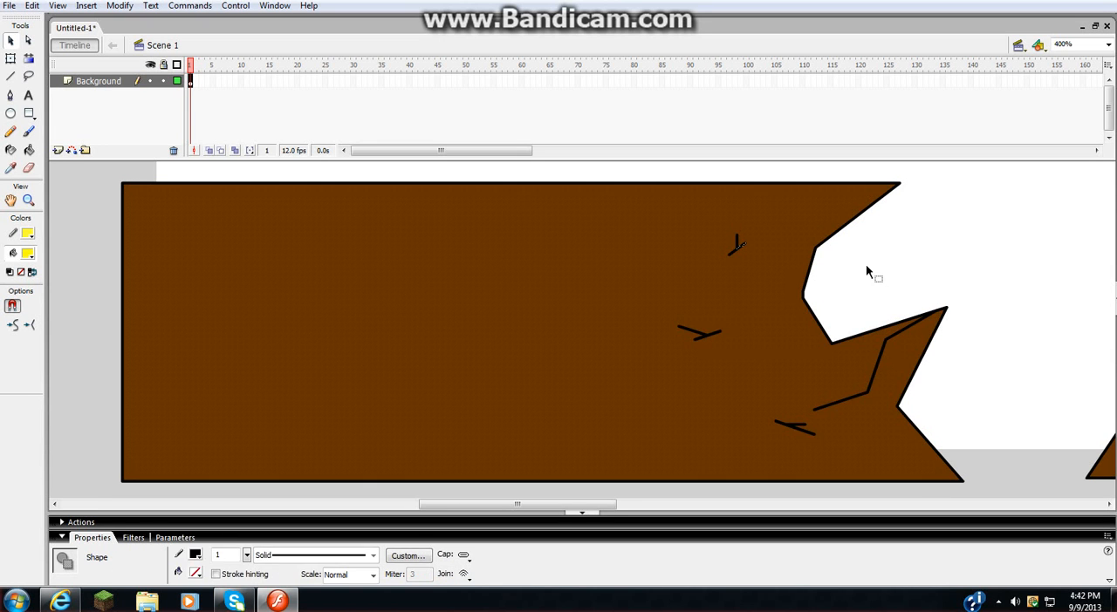
{"action": "left_click", "coordinate": [939, 261]}
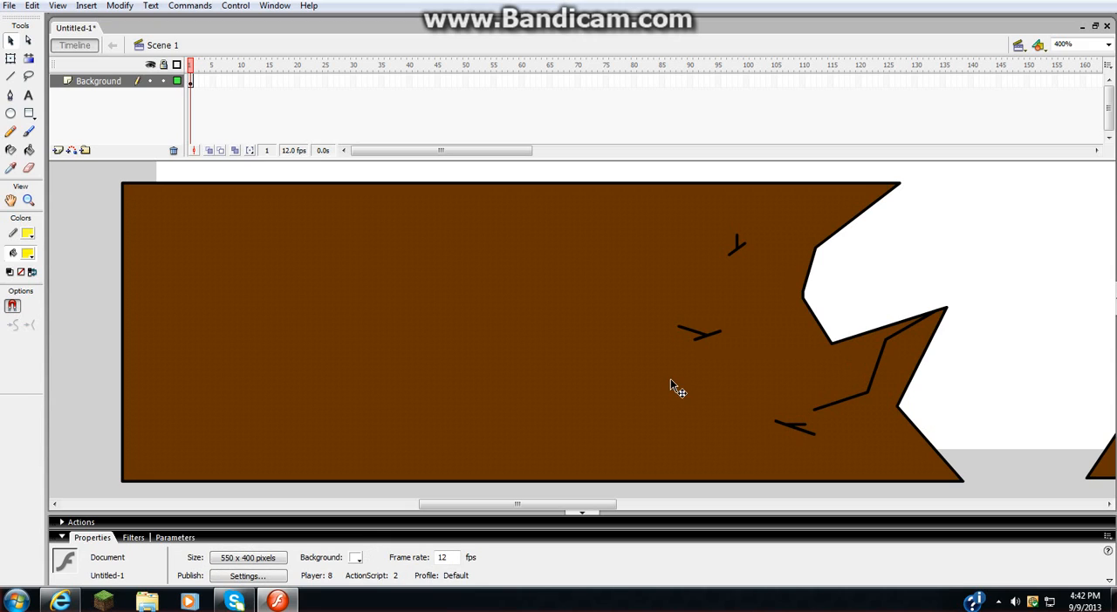
- Activate the Line tool and set its stroke colour to black
{"action": "key", "text": "n"}
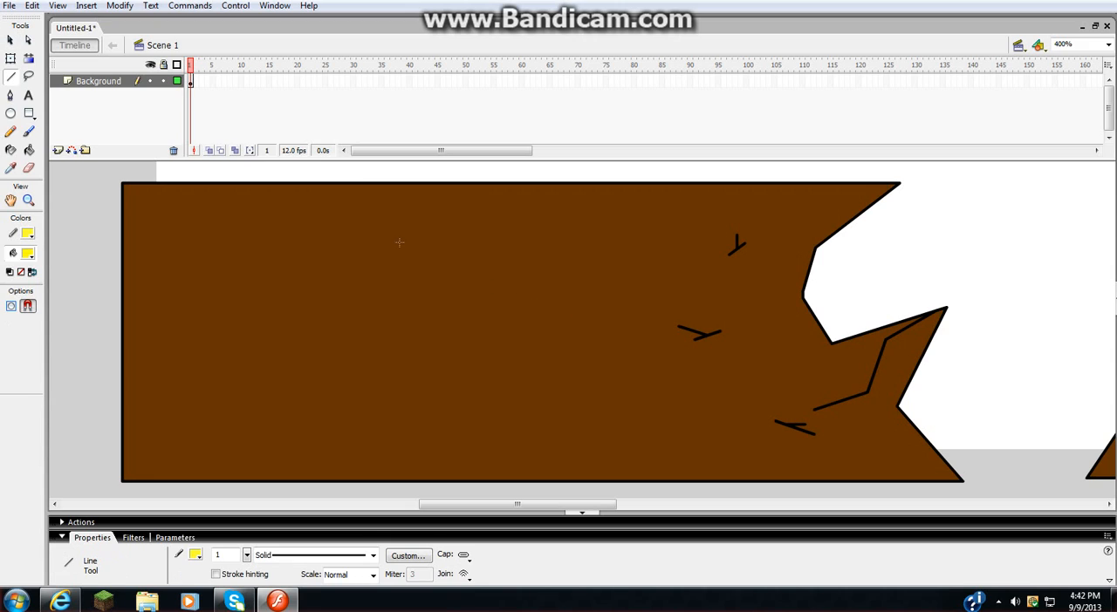
{"action": "mouse_move", "coordinate": [436, 282]}
{"action": "left_mouse_down"}
{"action": "mouse_move", "coordinate": [464, 299]}
{"action": "mouse_move", "coordinate": [353, 270]}
{"action": "left_mouse_up"}
{"action": "key", "text": "ctrl+z"}
{"action": "key", "text": "ctrl+z"}
{"action": "left_click", "coordinate": [200, 559]}
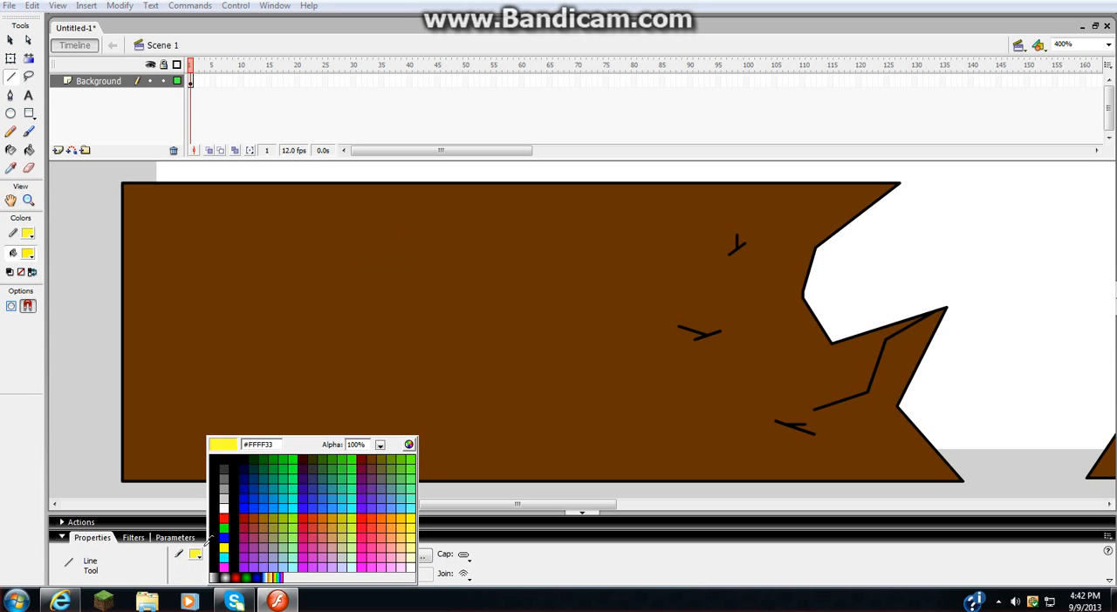
{"action": "left_click", "coordinate": [215, 527]}
- Draw several small branching cracks and one long zigzag crack across the widened, empty part of the left cliff
{"action": "mouse_move", "coordinate": [361, 240]}
{"action": "left_mouse_down"}
{"action": "mouse_move", "coordinate": [375, 259]}
{"action": "mouse_move", "coordinate": [381, 229]}
{"action": "left_mouse_up"}
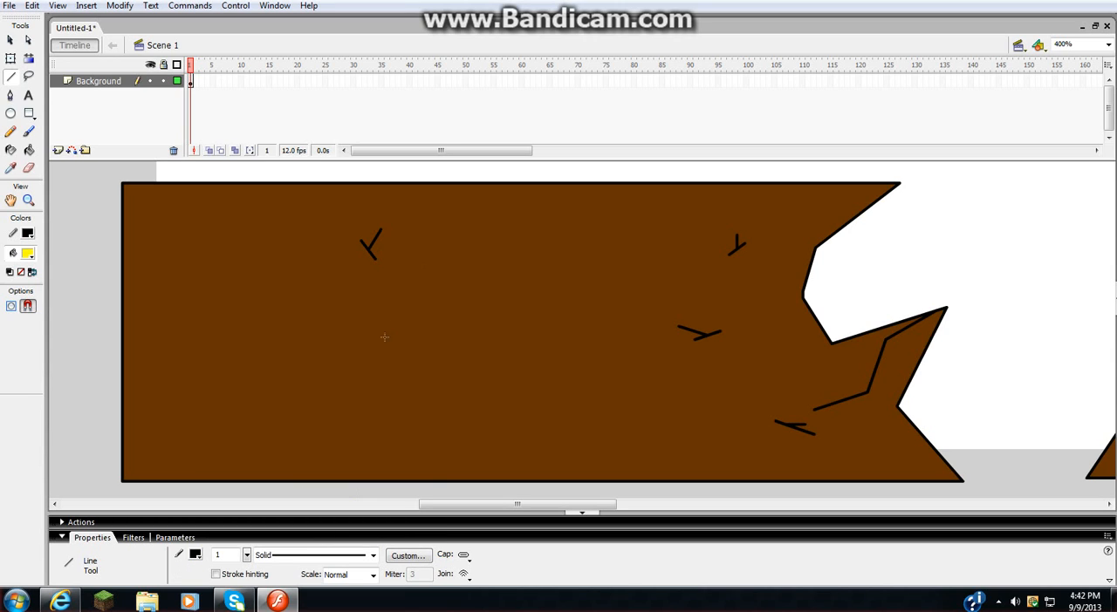
{"action": "left_click_drag", "start_coordinate": [384, 336], "coordinate": [324, 349]}
{"action": "mouse_move", "coordinate": [323, 349]}
{"action": "left_mouse_down"}
{"action": "mouse_move", "coordinate": [274, 373]}
{"action": "mouse_move", "coordinate": [269, 400]}
{"action": "mouse_move", "coordinate": [206, 354]}
{"action": "left_mouse_up"}
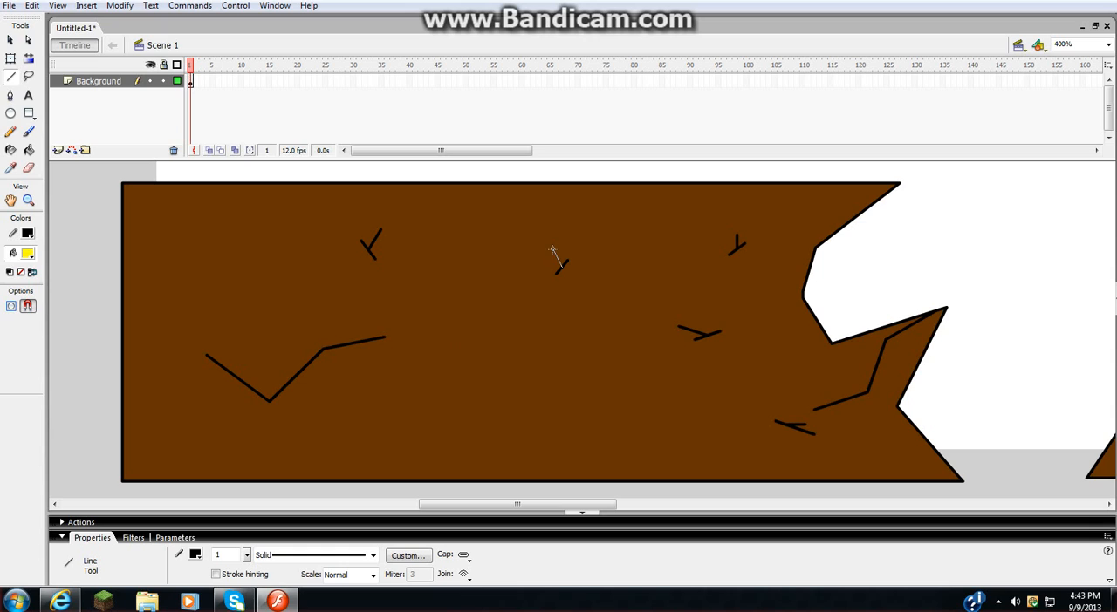
{"action": "left_click_drag", "start_coordinate": [552, 249], "coordinate": [552, 248]}
{"action": "left_click_drag", "start_coordinate": [274, 235], "coordinate": [254, 215]}
{"action": "mouse_move", "coordinate": [535, 504]}
{"action": "left_mouse_down"}
{"action": "mouse_move", "coordinate": [605, 504]}
{"action": "mouse_move", "coordinate": [521, 505]}
{"action": "mouse_move", "coordinate": [546, 446]}
{"action": "mouse_move", "coordinate": [521, 427]}
{"action": "mouse_move", "coordinate": [563, 426]}
{"action": "left_mouse_up"}
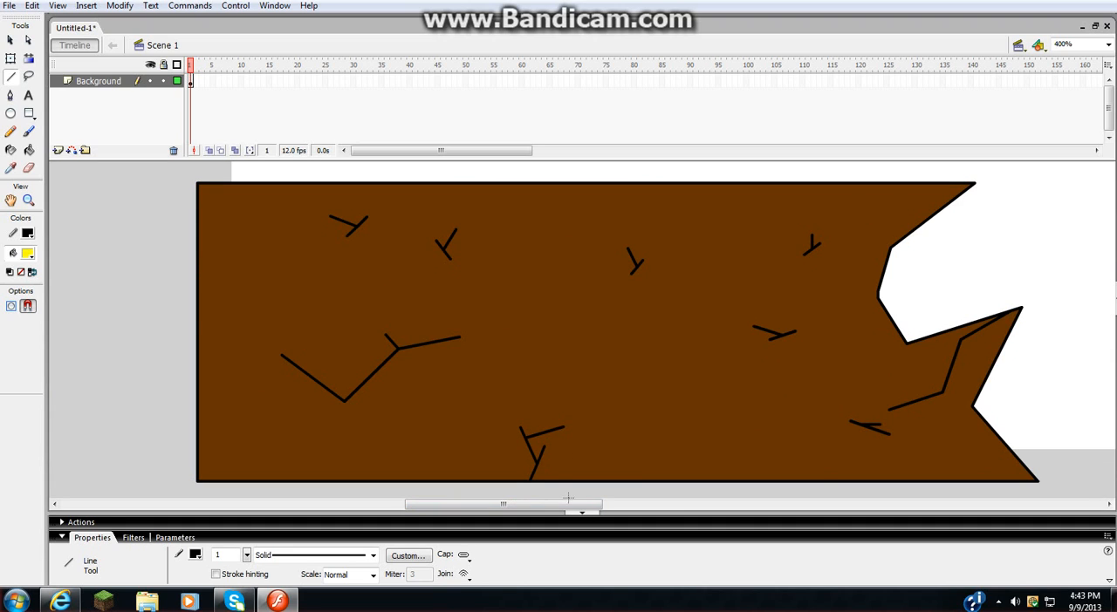
- Draw two branching black cracks on the outer part of the right cliff, one starting at its top edge
{"action": "mouse_move", "coordinate": [598, 504]}
{"action": "left_mouse_down"}
{"action": "mouse_move", "coordinate": [808, 504]}
{"action": "mouse_move", "coordinate": [687, 504]}
{"action": "mouse_move", "coordinate": [744, 504]}
{"action": "left_mouse_up"}
{"action": "mouse_move", "coordinate": [829, 193]}
{"action": "left_mouse_down"}
{"action": "mouse_move", "coordinate": [783, 224]}
{"action": "mouse_move", "coordinate": [750, 205]}
{"action": "left_mouse_up"}
{"action": "mouse_move", "coordinate": [782, 288]}
{"action": "left_mouse_down"}
{"action": "mouse_move", "coordinate": [714, 306]}
{"action": "mouse_move", "coordinate": [738, 289]}
{"action": "mouse_move", "coordinate": [727, 283]}
{"action": "left_mouse_up"}
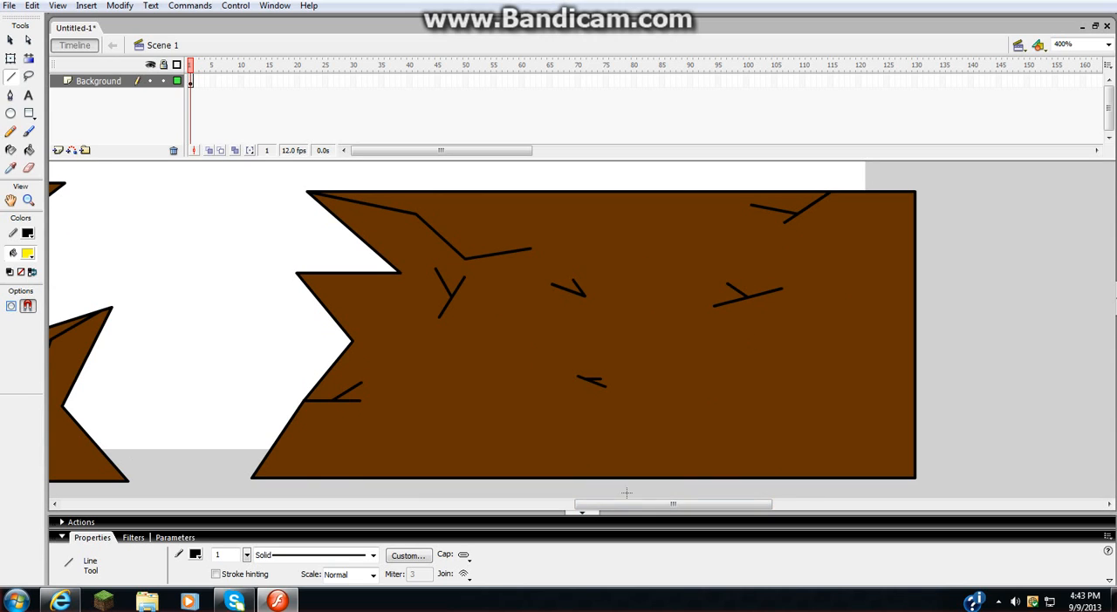
{"action": "left_click_drag", "start_coordinate": [627, 504], "coordinate": [559, 485]}
{"action": "scroll", "coordinate": [569, 436], "scroll_direction": "up", "scroll_amount": 10}
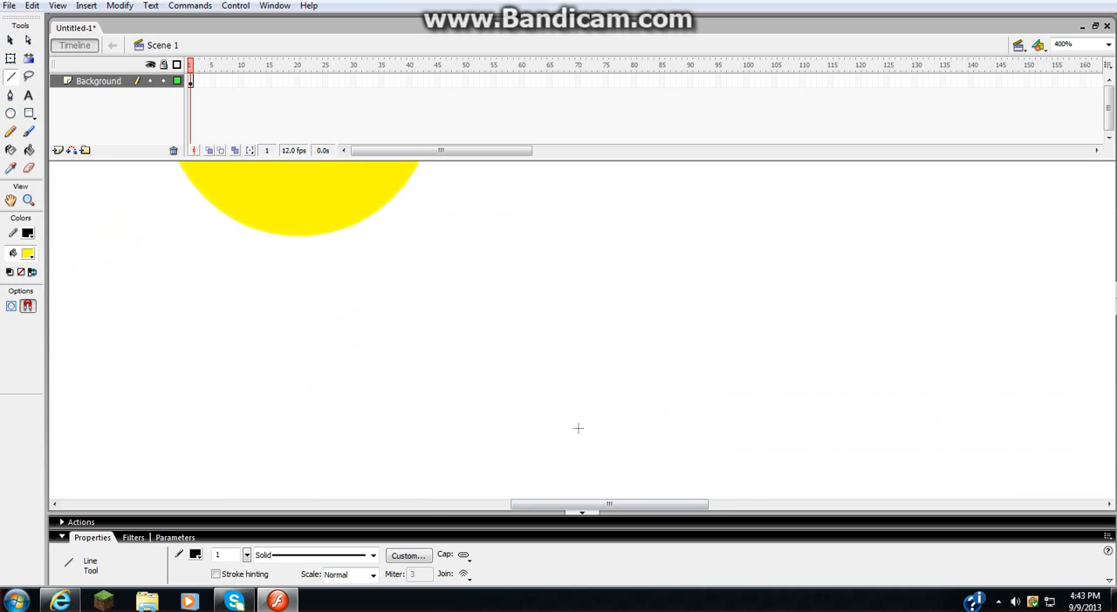
{"action": "scroll", "coordinate": [577, 428], "scroll_direction": "down", "scroll_amount": 8}
{"action": "scroll", "coordinate": [826, 443], "scroll_direction": "down", "scroll_amount": 3}
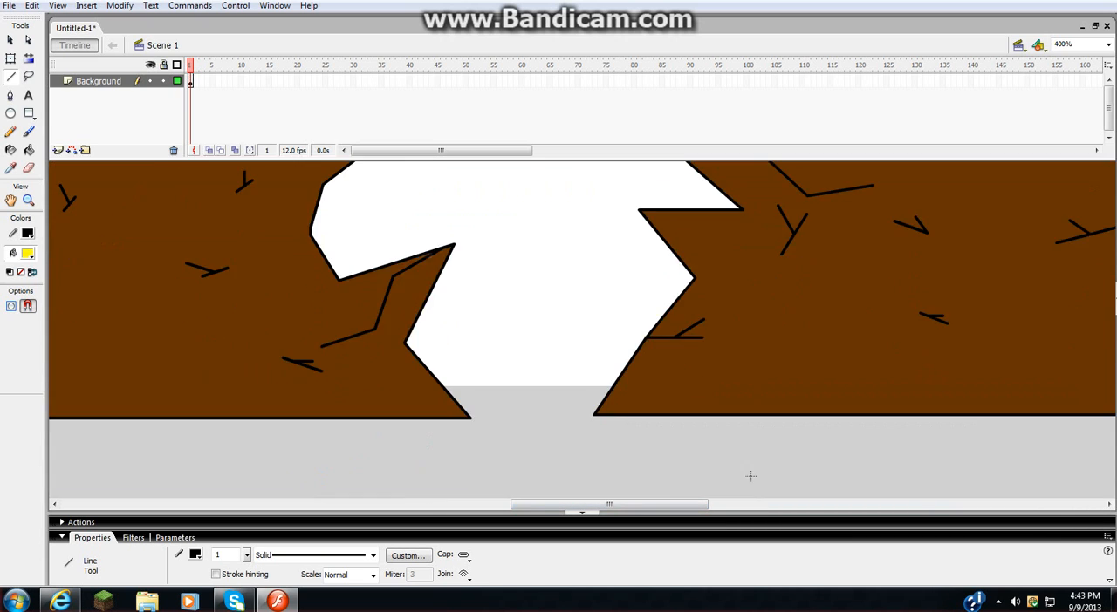
{"action": "left_click_drag", "start_coordinate": [611, 506], "coordinate": [637, 474]}
{"action": "scroll", "coordinate": [637, 473], "scroll_direction": "up", "scroll_amount": 4}
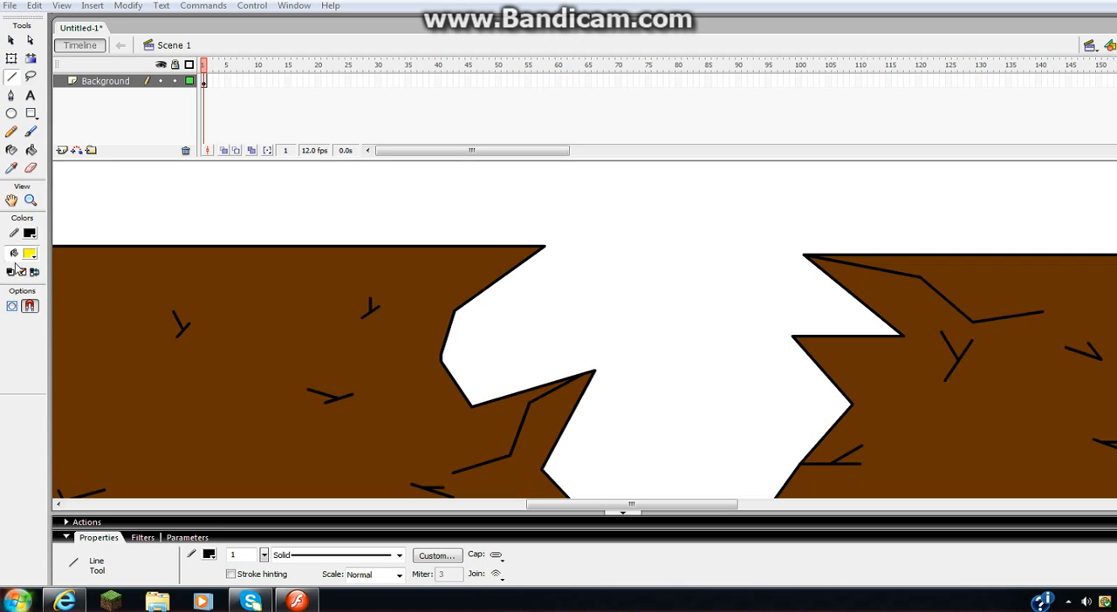
- Lock the Background layer, test it by trying to draw on the stage, and decline to unlock it
{"action": "left_click", "coordinate": [175, 81]}
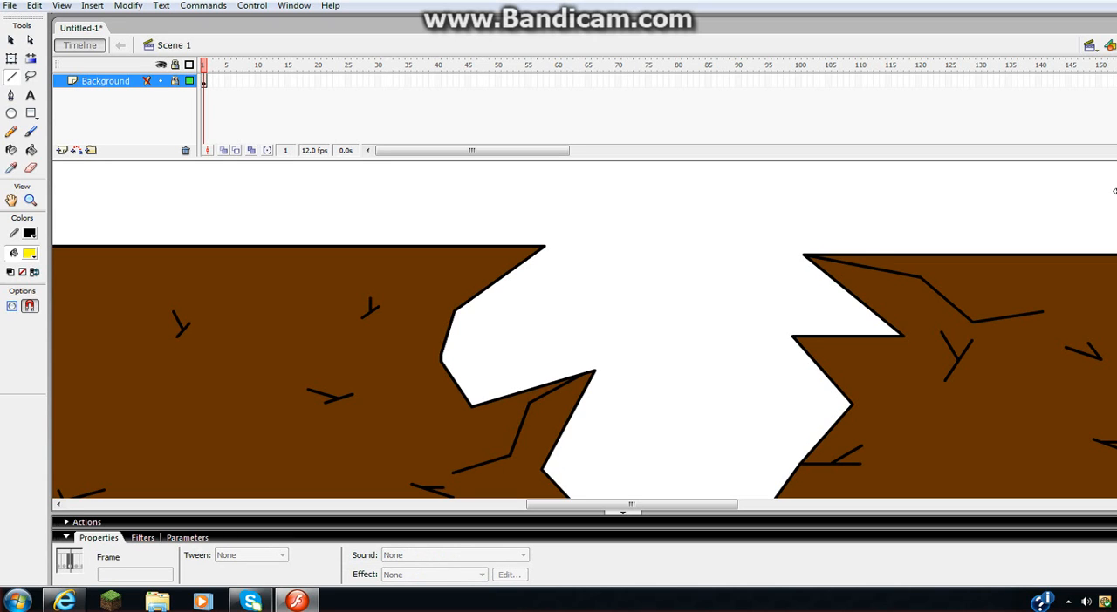
{"action": "left_click", "coordinate": [661, 276]}
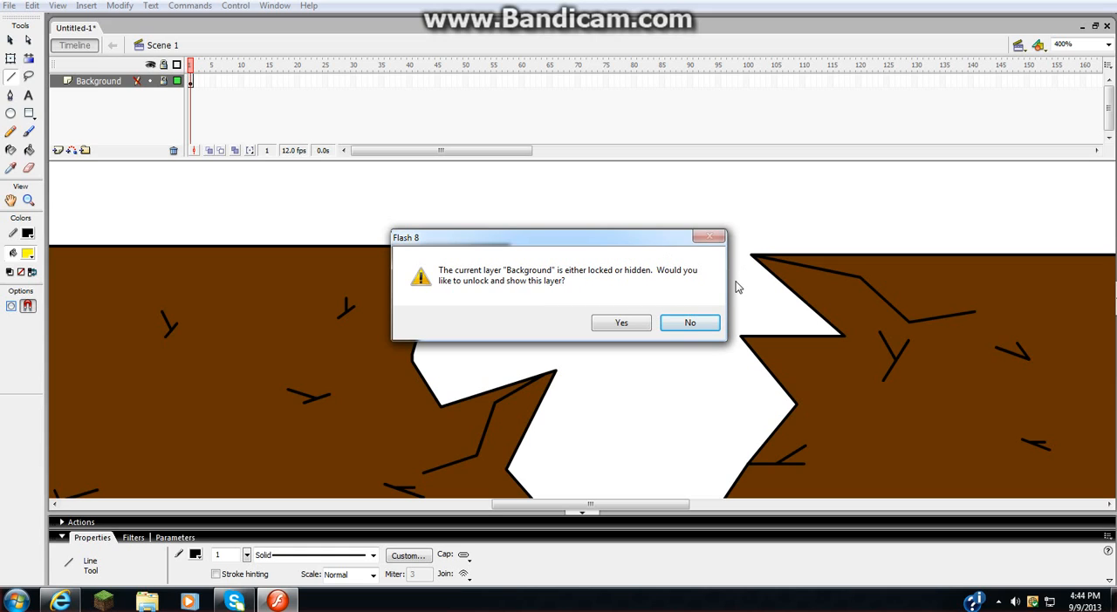
{"action": "left_click", "coordinate": [709, 322]}
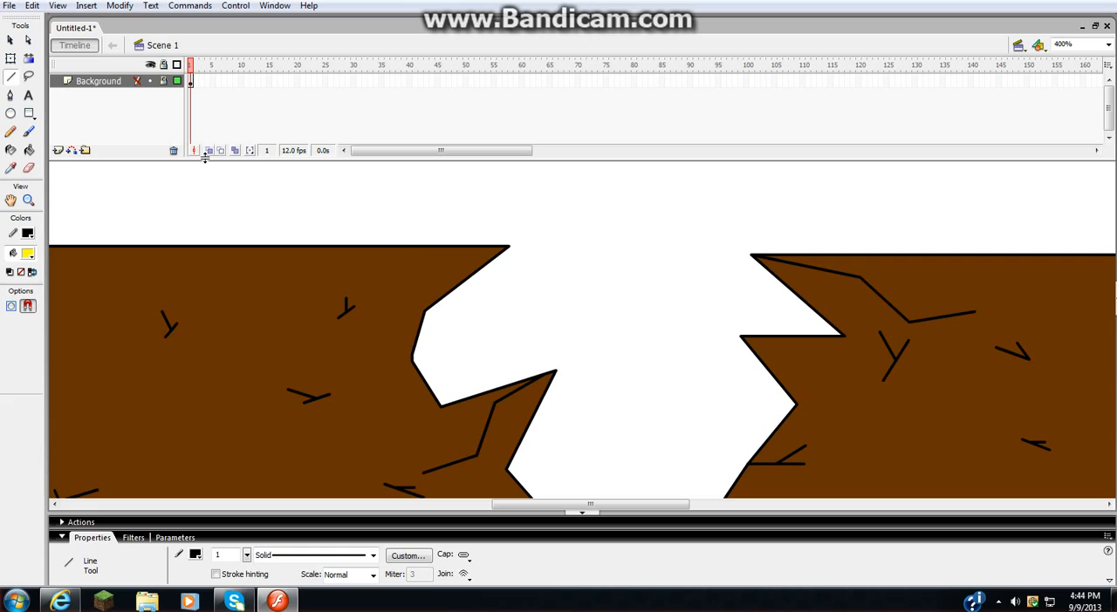
- Insert a new layer above the Background layer and name it "Guy 1"
{"action": "left_click", "coordinate": [58, 154]}
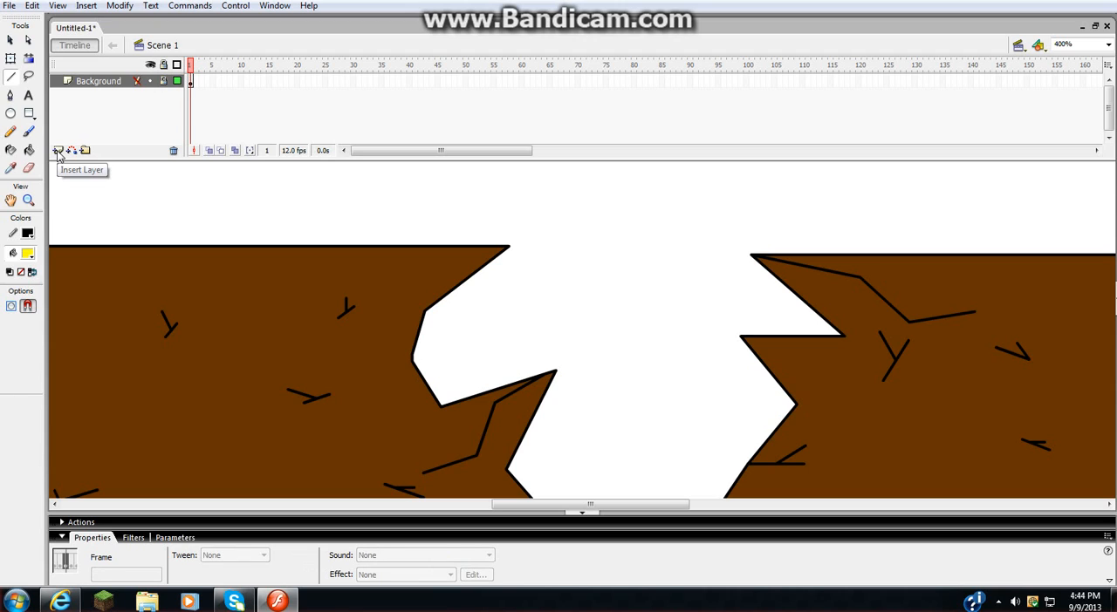
{"action": "double_click", "coordinate": [94, 80]}
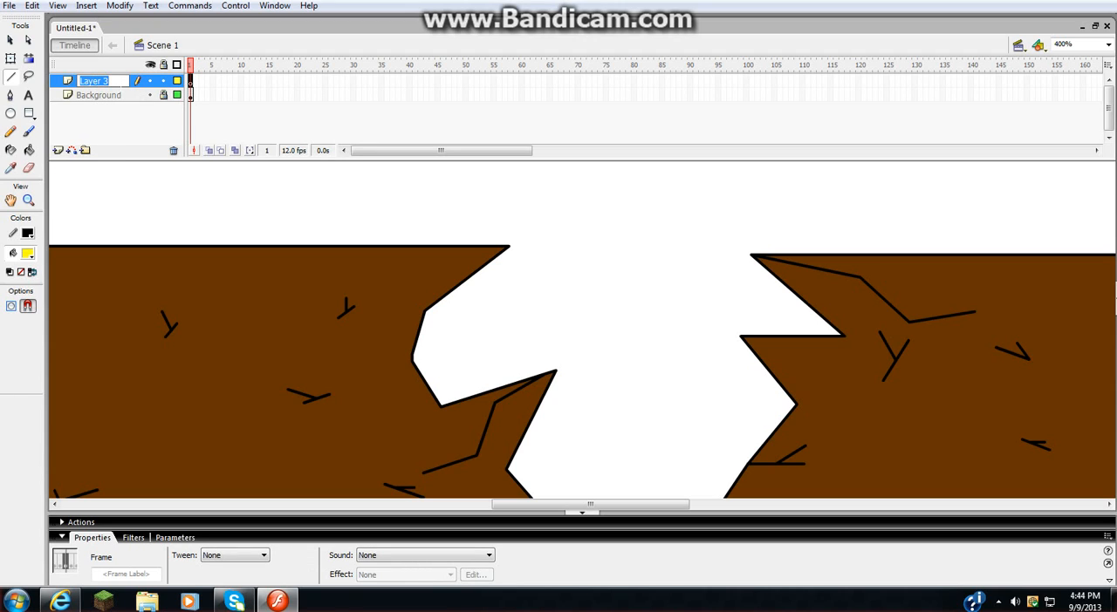
{"action": "type", "text": "Guy 1"}
{"action": "key", "text": "Return"}
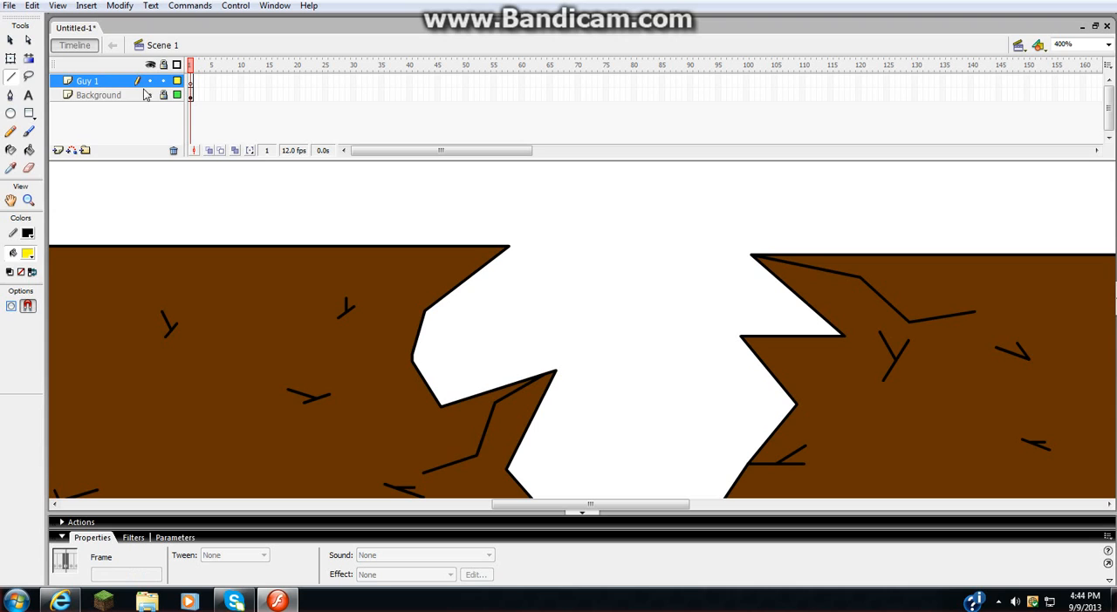
- Rename the new character layer as "Guy 1 legs"
{"action": "left_click_drag", "start_coordinate": [551, 504], "coordinate": [439, 498]}
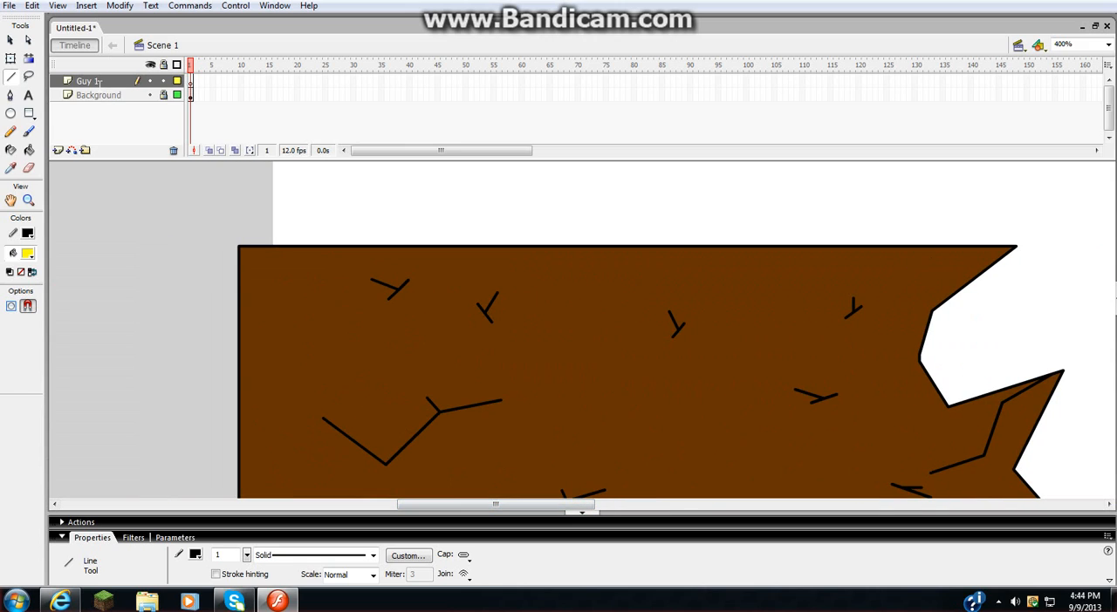
{"action": "double_click", "coordinate": [92, 81]}
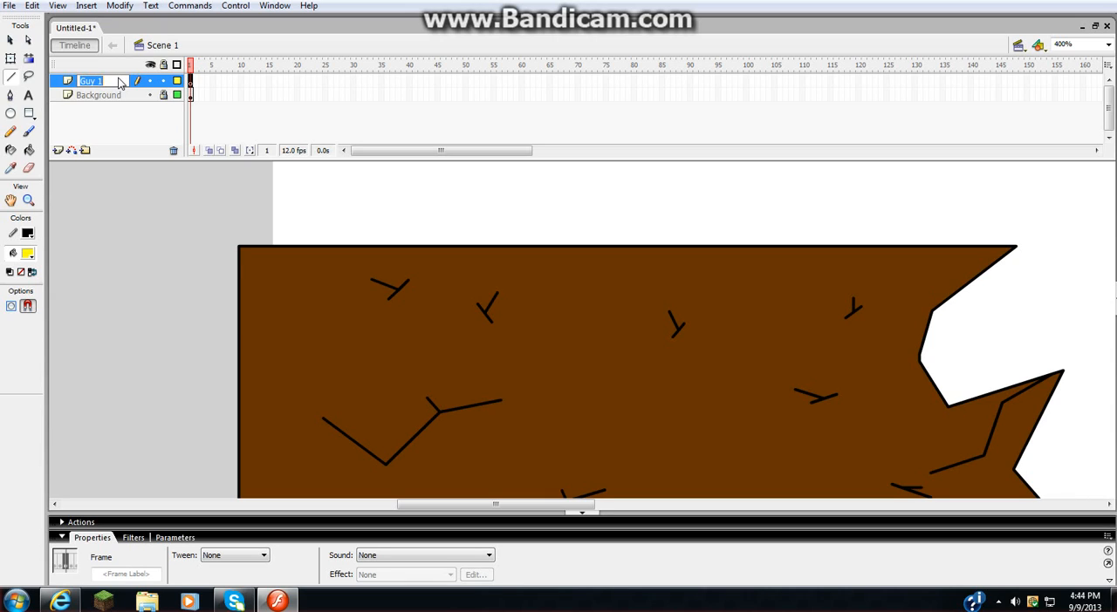
{"action": "key", "text": "BackSpace"}
{"action": "left_click_drag", "start_coordinate": [527, 504], "coordinate": [634, 539]}
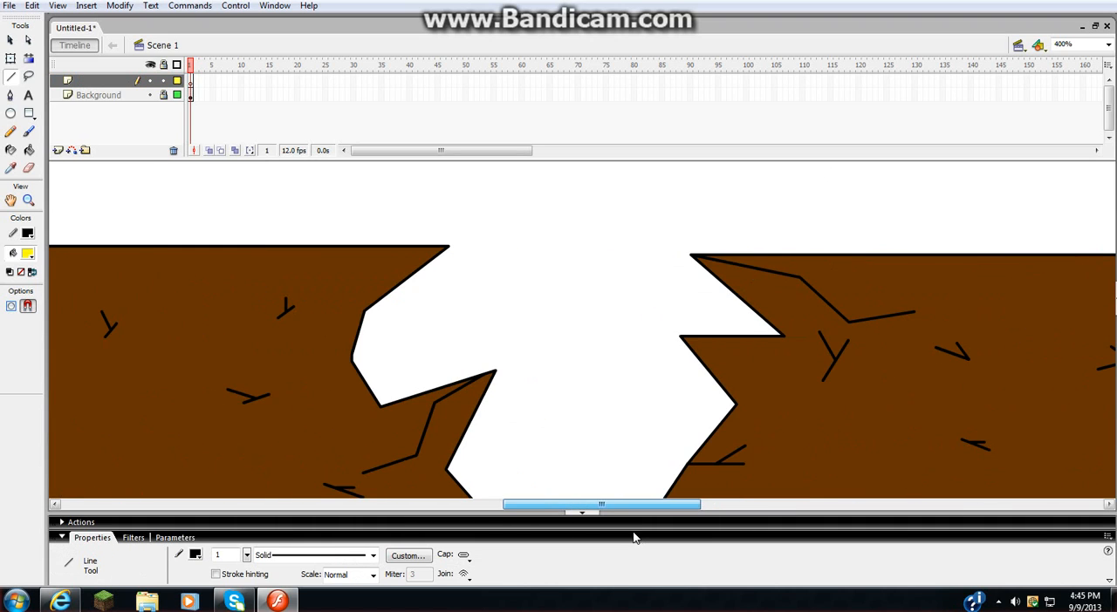
{"action": "left_click", "coordinate": [100, 81]}
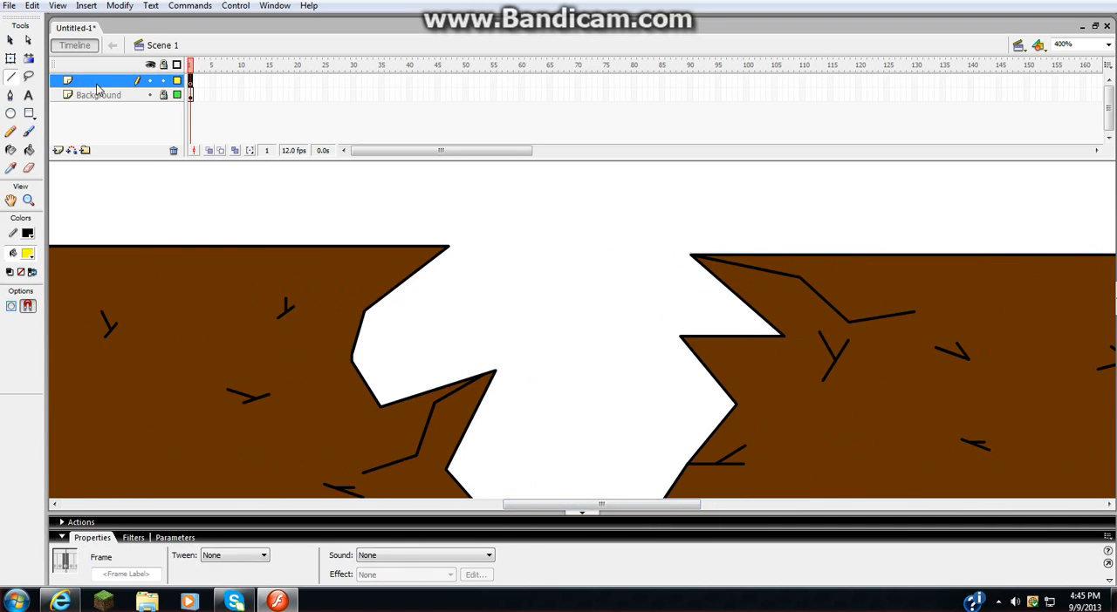
{"action": "double_click", "coordinate": [101, 80]}
{"action": "key", "text": "Return"}
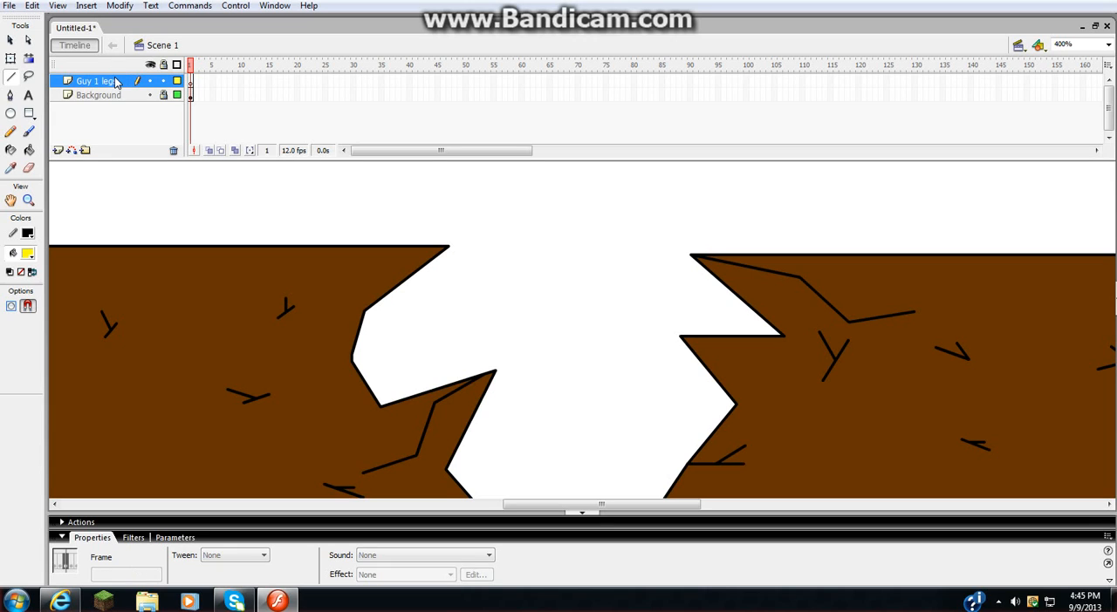
- Set the fill colour to black and activate the Brush tool for drawing above the right cliff
{"action": "left_click_drag", "start_coordinate": [593, 504], "coordinate": [698, 504]}
{"action": "scroll", "coordinate": [698, 415], "scroll_direction": "up", "scroll_amount": 3}
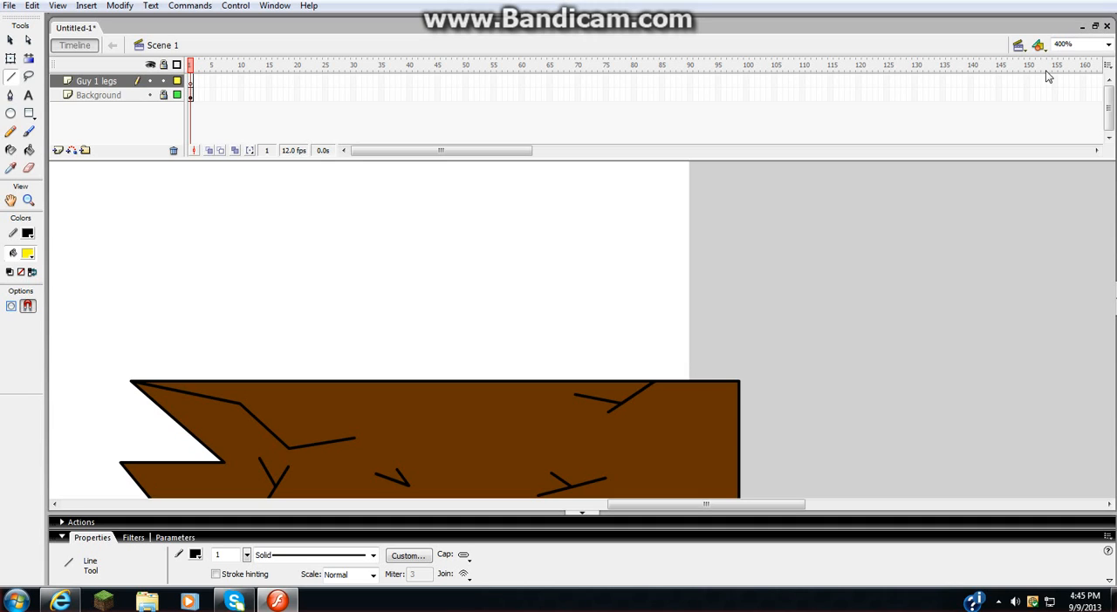
{"action": "left_click_drag", "start_coordinate": [647, 502], "coordinate": [642, 514]}
{"action": "left_click", "coordinate": [27, 253]}
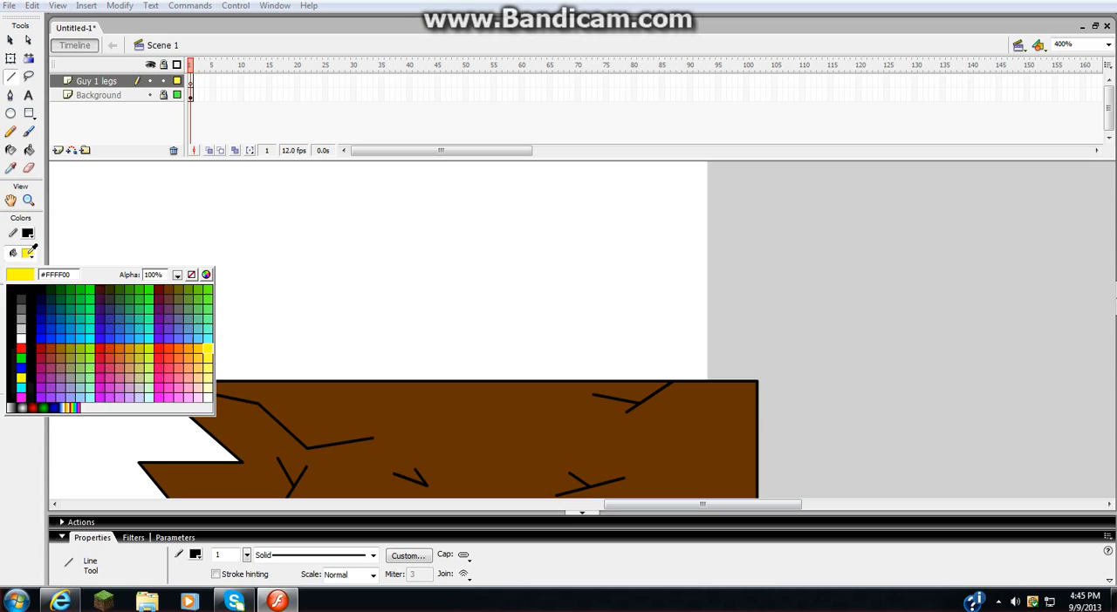
{"action": "left_click", "coordinate": [11, 288]}
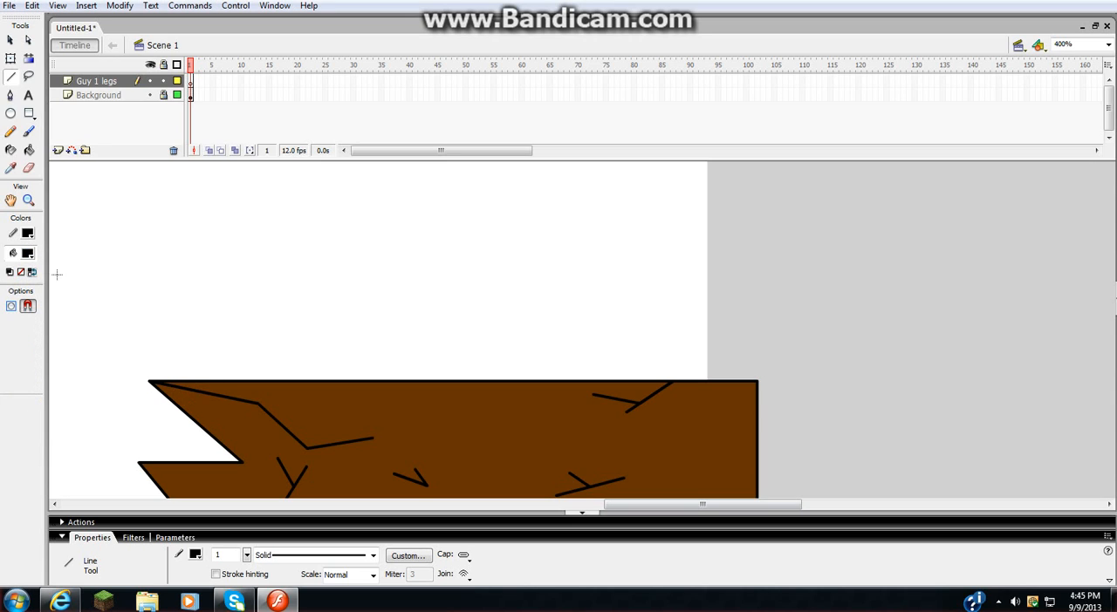
{"action": "key", "text": "b"}
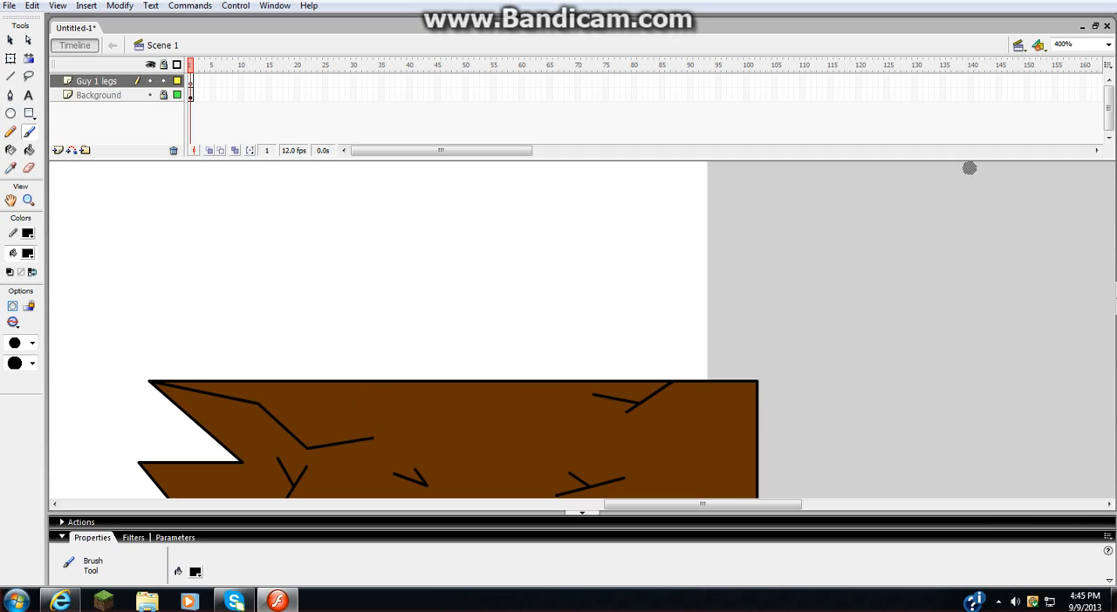
- Set the brush to its largest size with the stage magnified to 800%
{"action": "left_click", "coordinate": [1108, 45]}
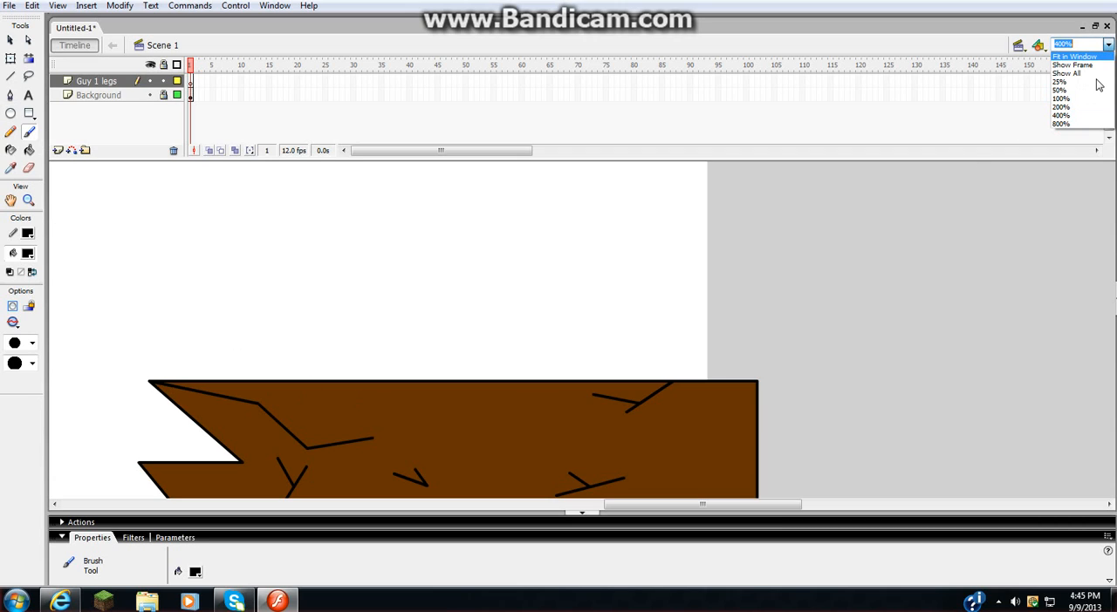
{"action": "left_click", "coordinate": [1086, 128]}
{"action": "mouse_move", "coordinate": [696, 505]}
{"action": "left_mouse_down"}
{"action": "mouse_move", "coordinate": [722, 502]}
{"action": "mouse_move", "coordinate": [695, 505]}
{"action": "left_mouse_up"}
{"action": "left_click", "coordinate": [32, 343]}
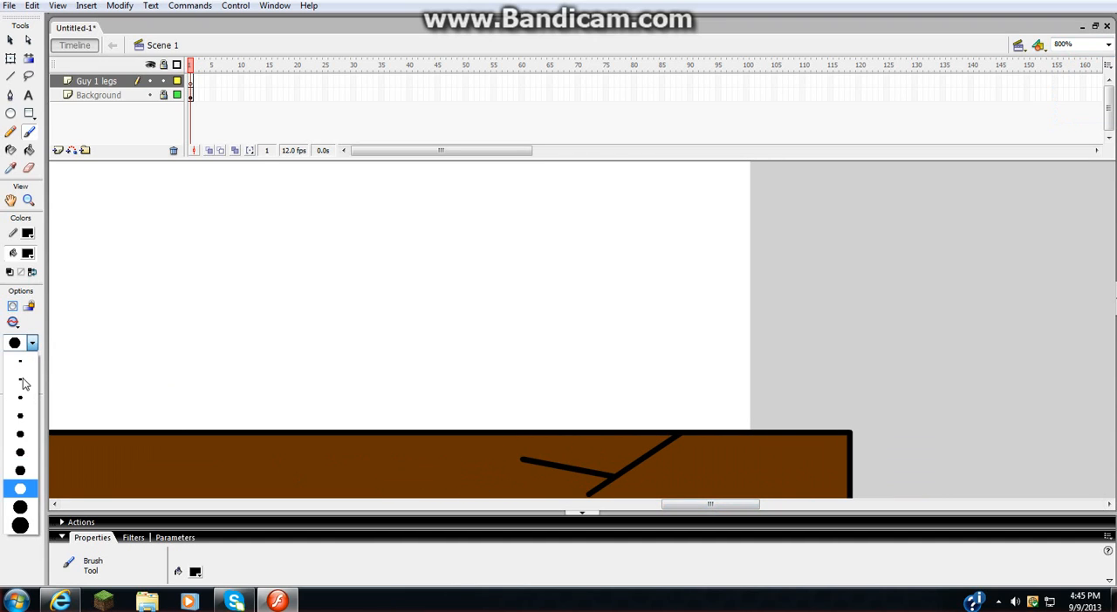
{"action": "left_click", "coordinate": [25, 352]}
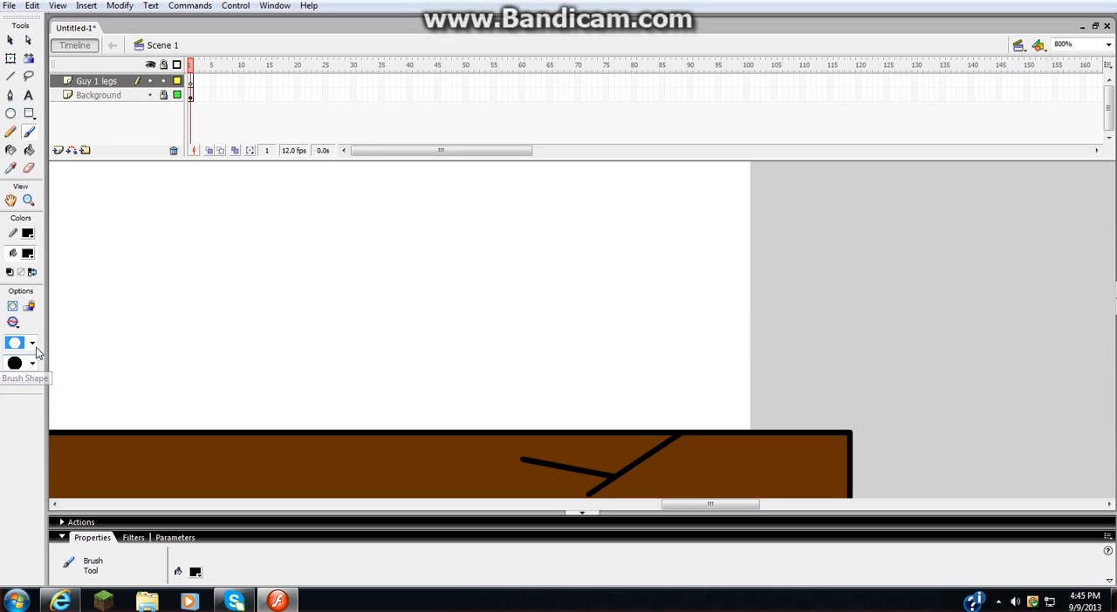
{"action": "left_click", "coordinate": [31, 364]}
{"action": "left_click", "coordinate": [32, 365]}
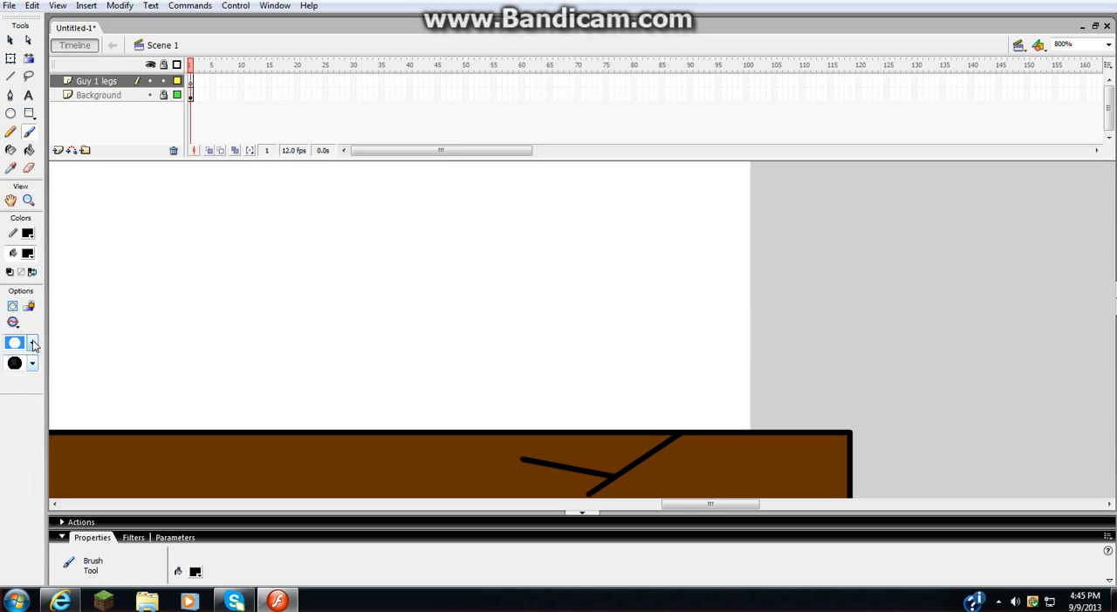
{"action": "left_click", "coordinate": [32, 344]}
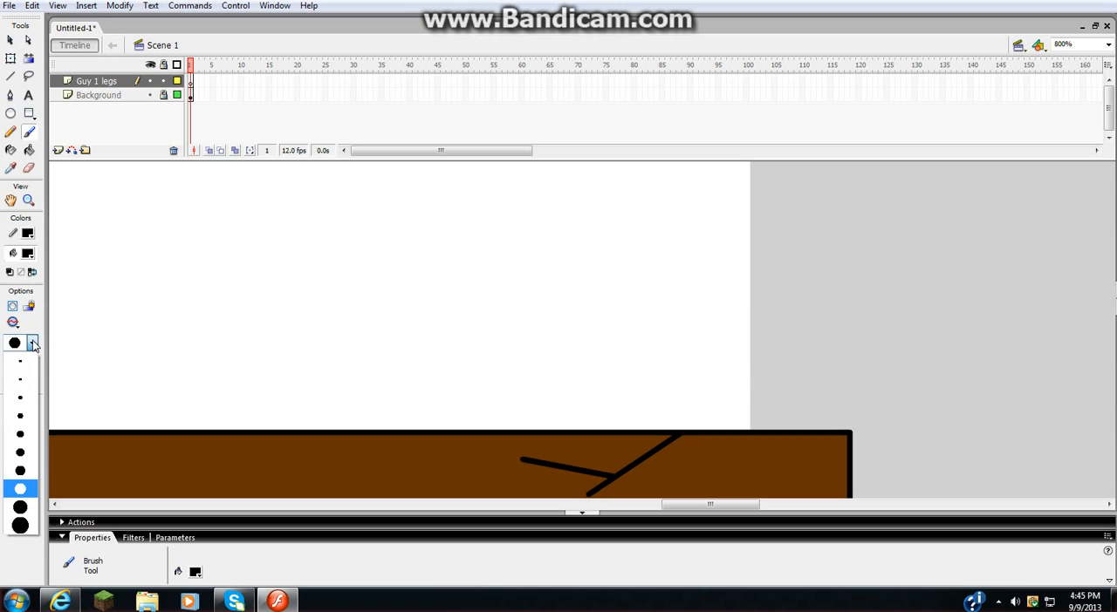
{"action": "left_click", "coordinate": [20, 526]}
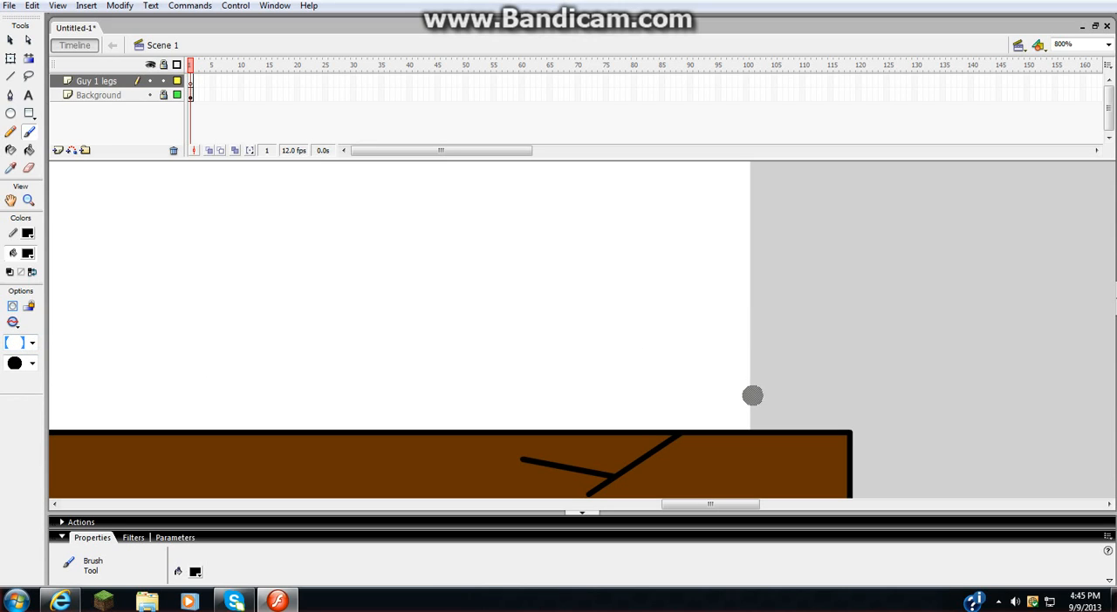
- Paint the figure's black bent legs standing on the right cliff, straddling the right edge of the stage
{"action": "left_click_drag", "start_coordinate": [662, 505], "coordinate": [684, 504]}
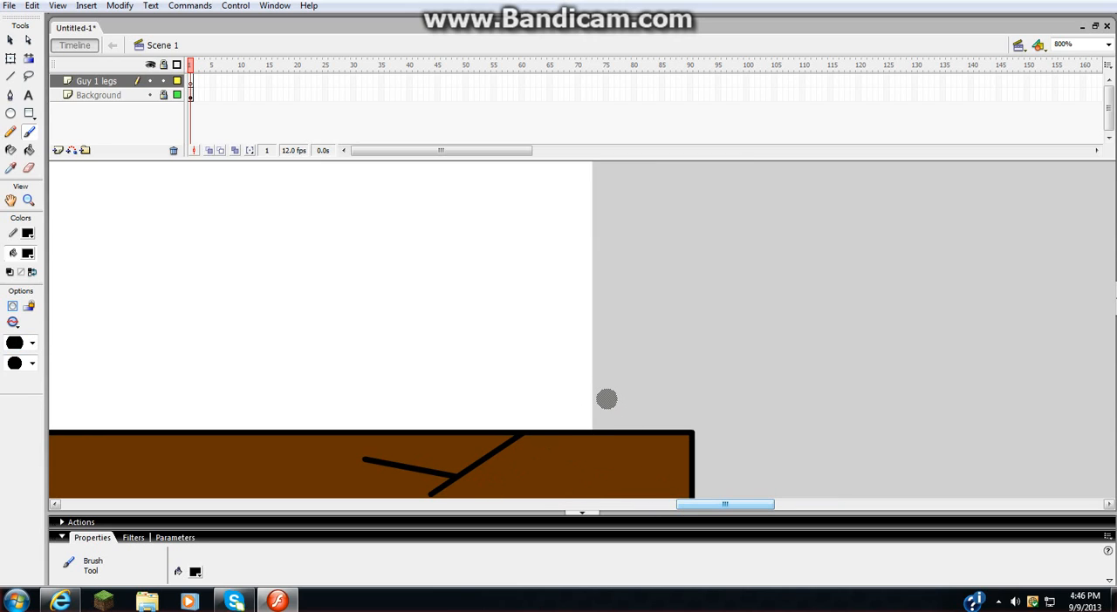
{"action": "mouse_move", "coordinate": [615, 392]}
{"action": "left_mouse_down"}
{"action": "mouse_move", "coordinate": [587, 366]}
{"action": "mouse_move", "coordinate": [614, 347]}
{"action": "mouse_move", "coordinate": [579, 424]}
{"action": "left_mouse_up"}
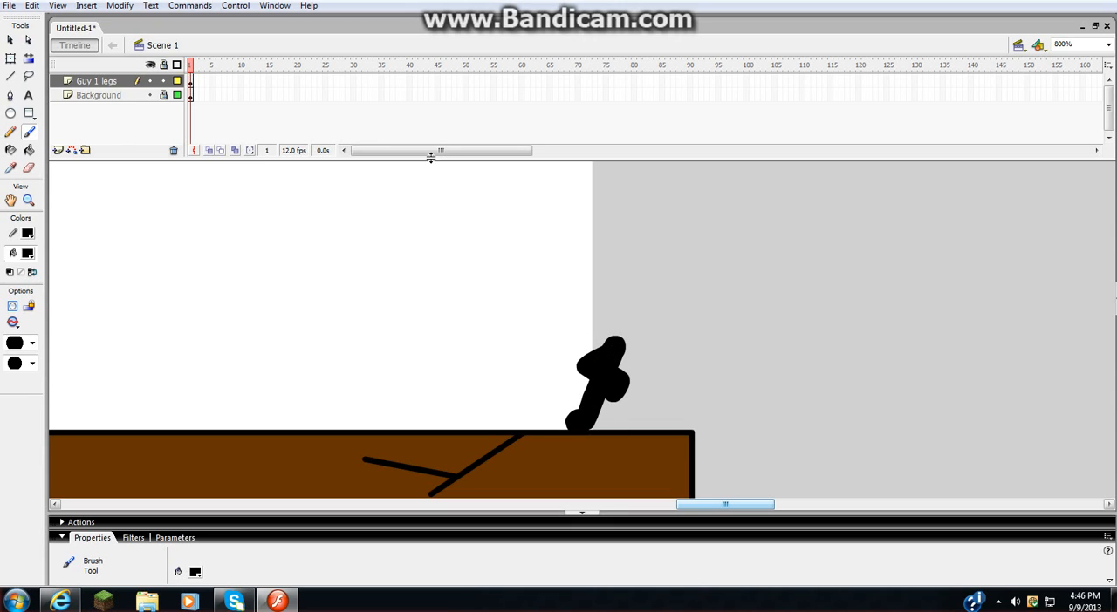
{"action": "mouse_move", "coordinate": [442, 311]}
{"action": "left_mouse_down"}
{"action": "mouse_move", "coordinate": [427, 371]}
{"action": "mouse_move", "coordinate": [441, 311]}
{"action": "mouse_move", "coordinate": [427, 328]}
{"action": "mouse_move", "coordinate": [454, 331]}
{"action": "mouse_move", "coordinate": [455, 358]}
{"action": "mouse_move", "coordinate": [444, 316]}
{"action": "mouse_move", "coordinate": [430, 345]}
{"action": "left_mouse_up"}
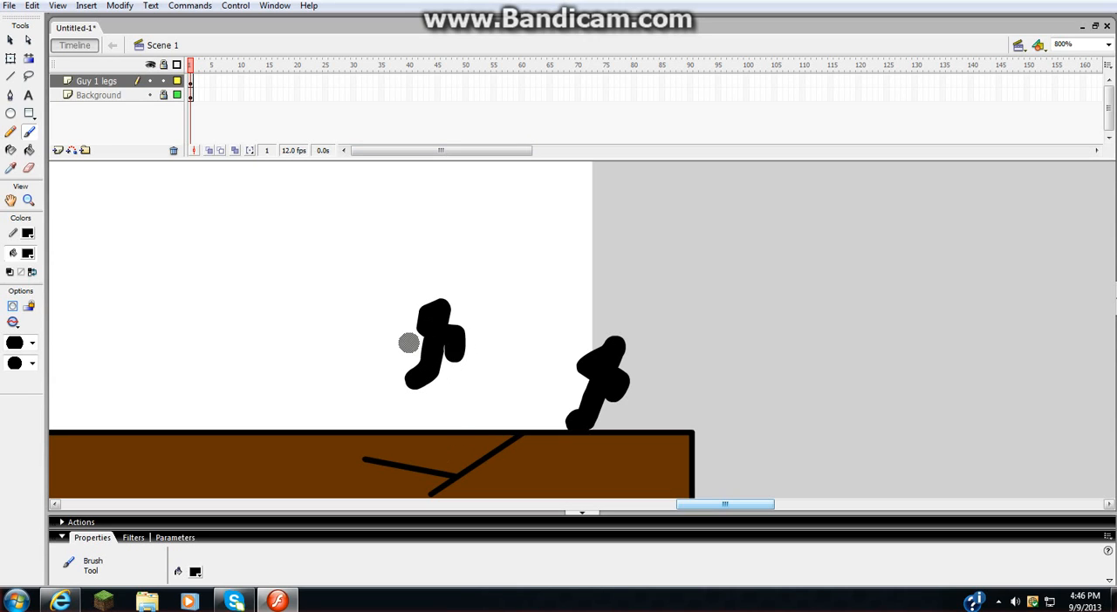
{"action": "key", "text": "ctrl+z"}
{"action": "key", "text": "ctrl+z"}
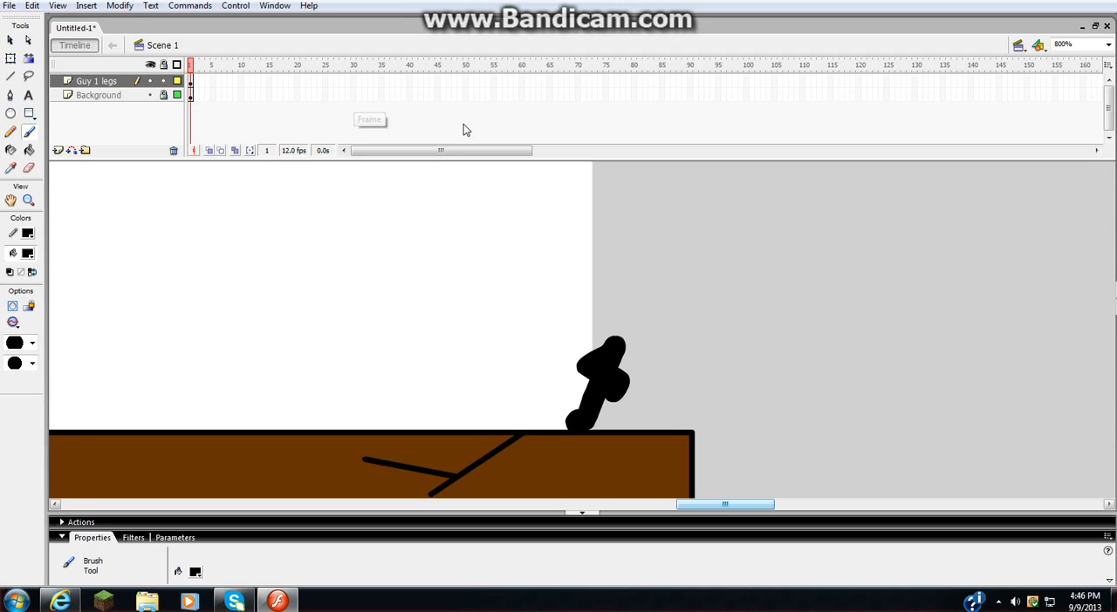
- Insert a blank keyframe at frame 2 of the Guy 1 legs layer and check it against frame 1
{"action": "left_click_drag", "start_coordinate": [686, 510], "coordinate": [658, 545]}
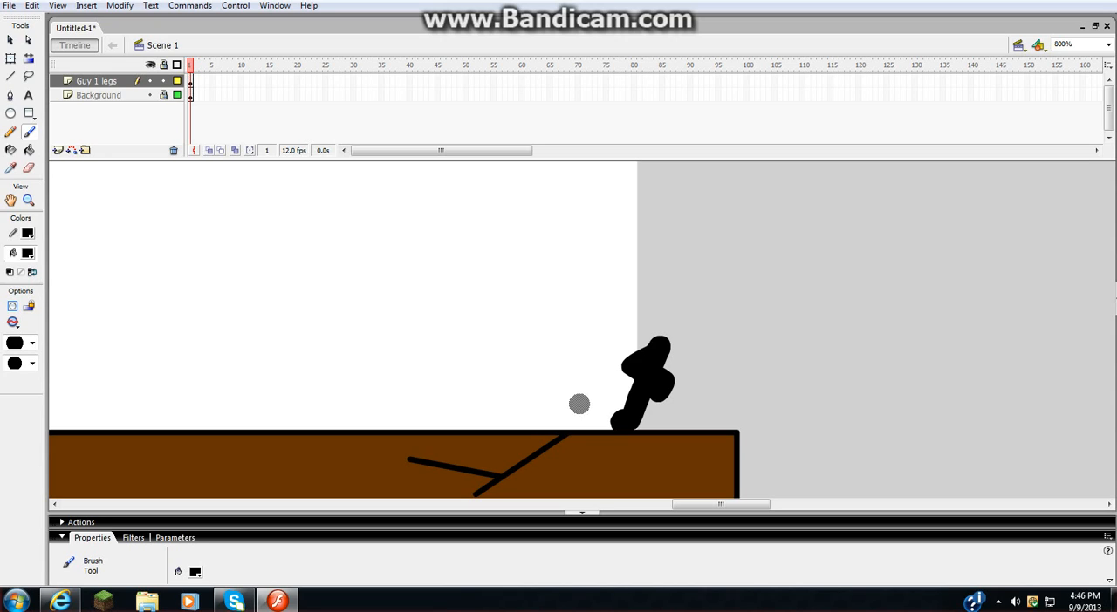
{"action": "mouse_move", "coordinate": [679, 503]}
{"action": "left_mouse_down"}
{"action": "mouse_move", "coordinate": [579, 502]}
{"action": "mouse_move", "coordinate": [676, 517]}
{"action": "left_mouse_up"}
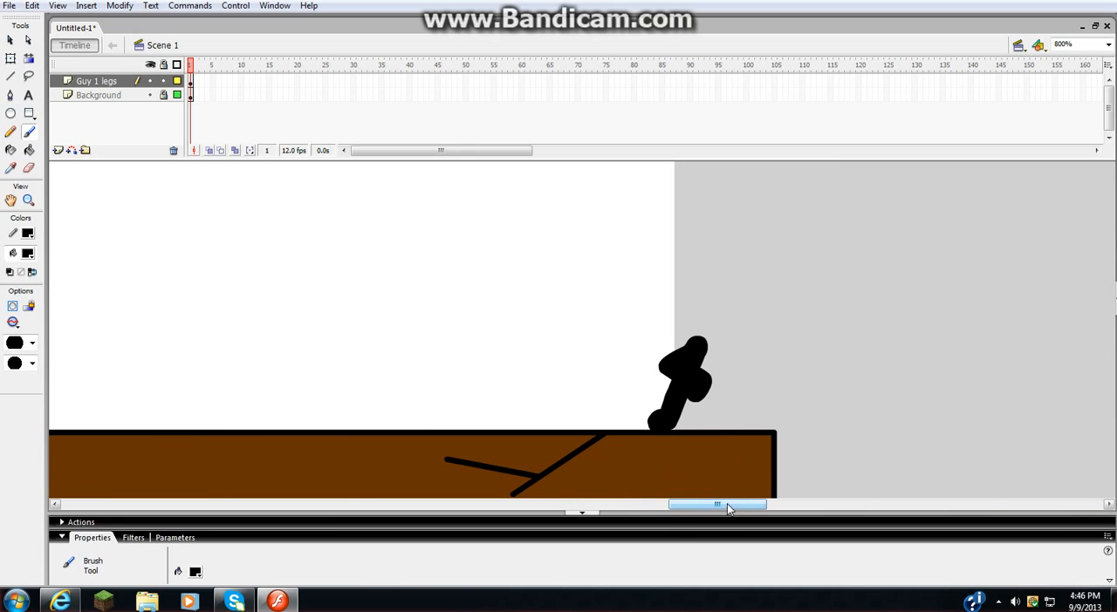
{"action": "left_click", "coordinate": [191, 81]}
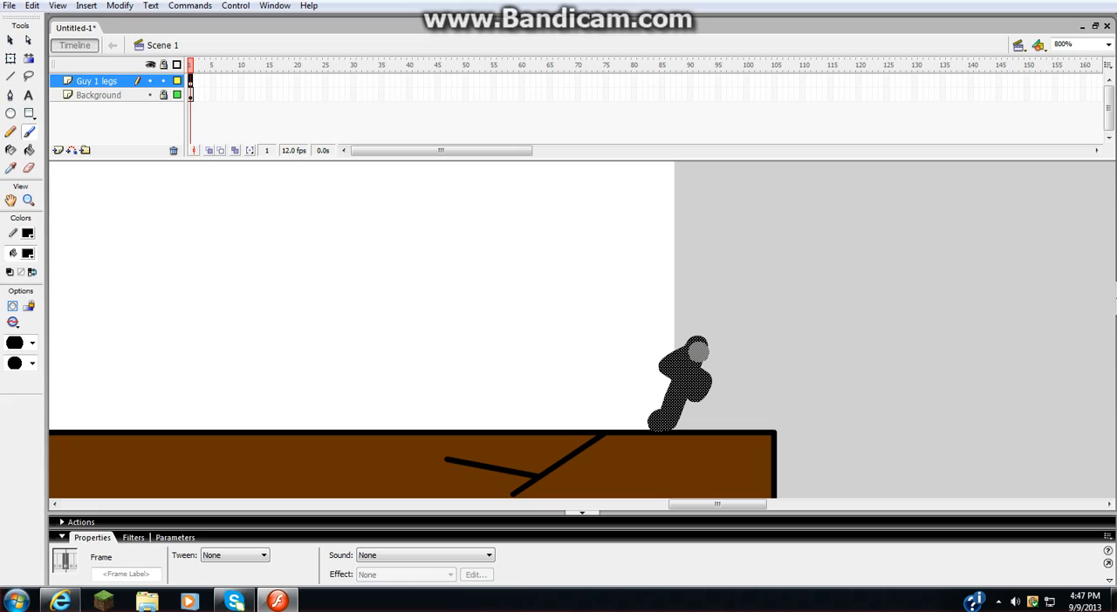
{"action": "key", "text": "F7"}
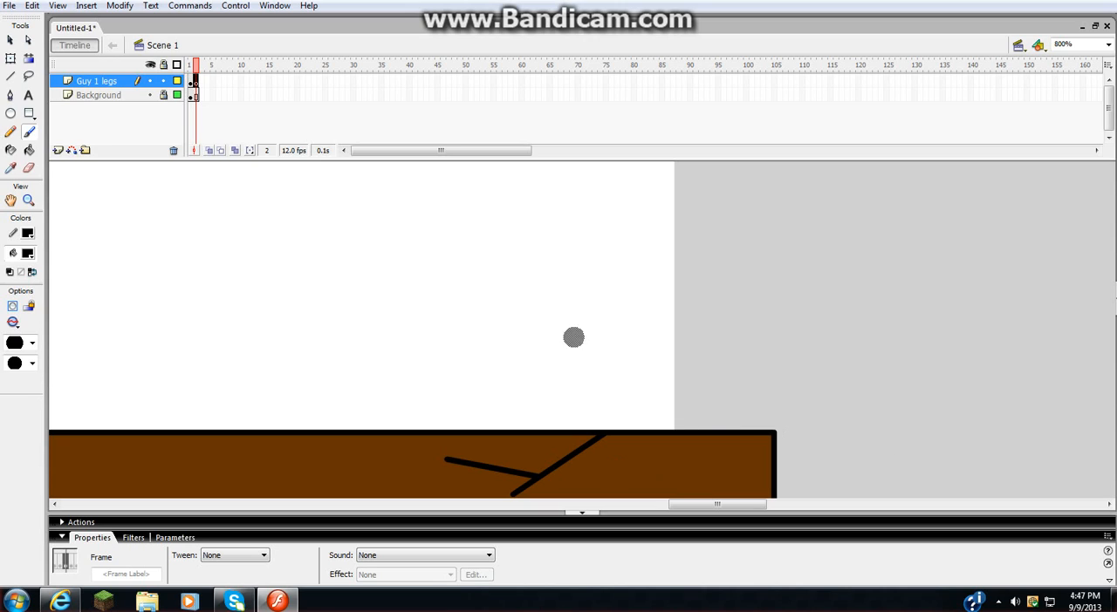
{"action": "left_click", "coordinate": [190, 81]}
{"action": "left_click", "coordinate": [195, 82]}
{"action": "right_click", "coordinate": [511, 606]}
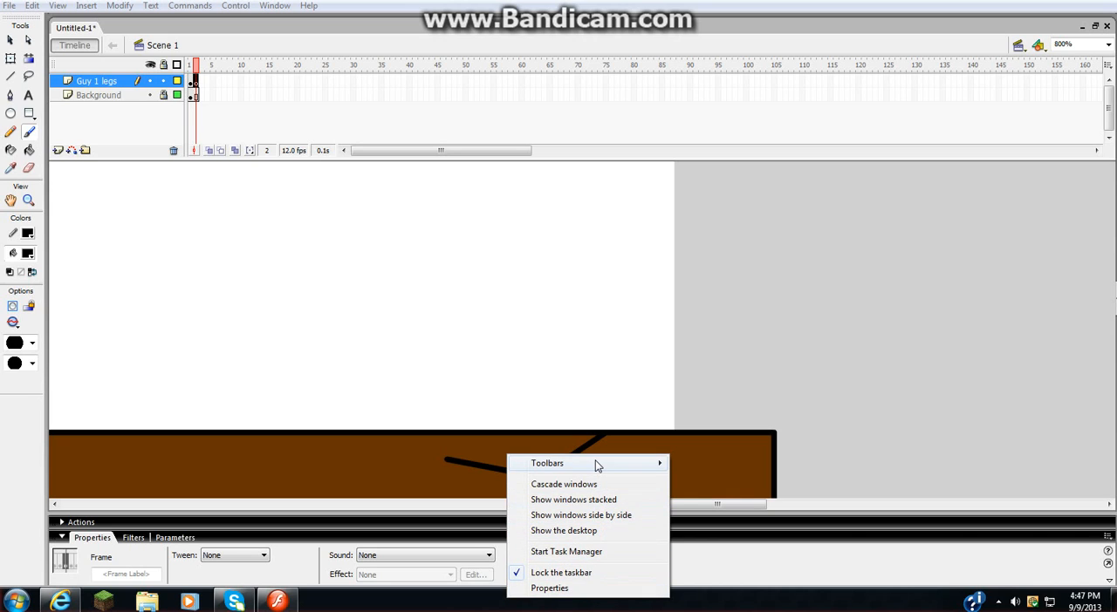
{"action": "mouse_move", "coordinate": [599, 463]}
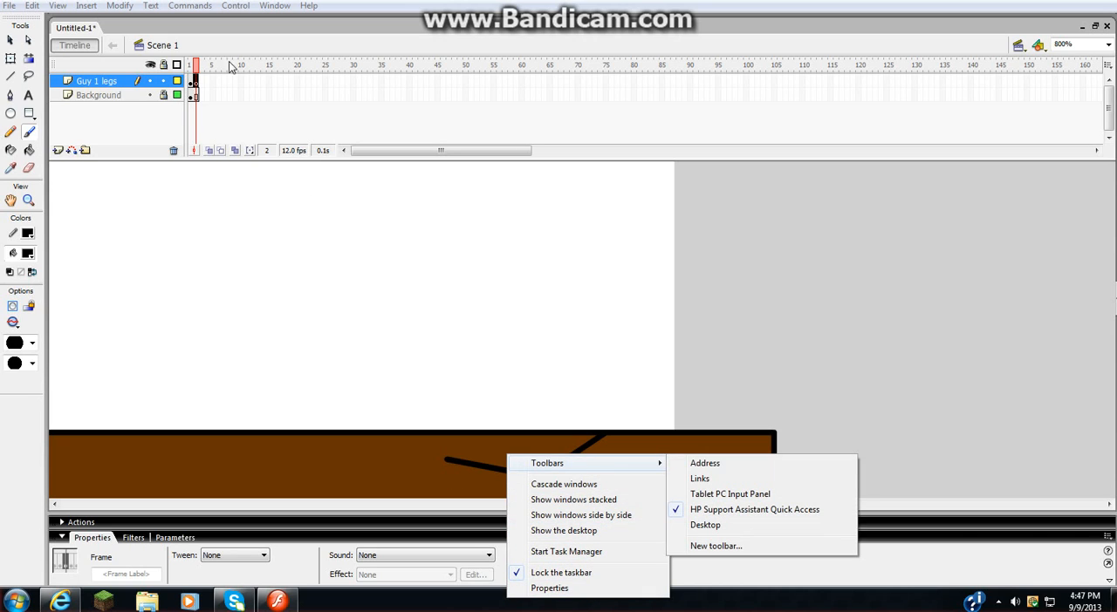
{"action": "left_click", "coordinate": [179, 131]}
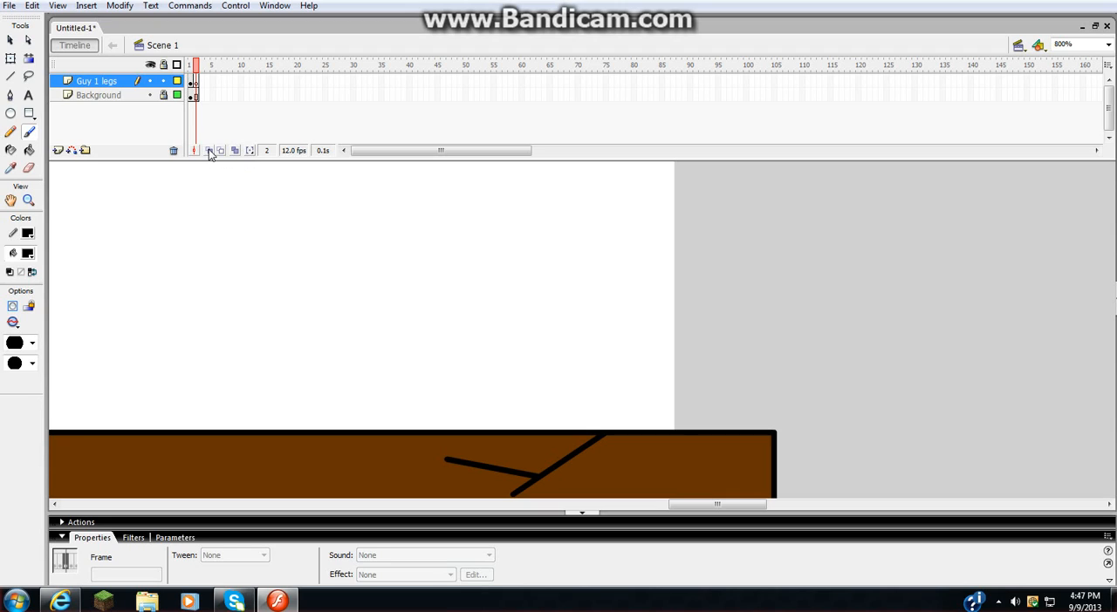
- Turn on onion skinning so frame 1's legs show faintly behind frame 2
{"action": "left_click", "coordinate": [210, 152]}
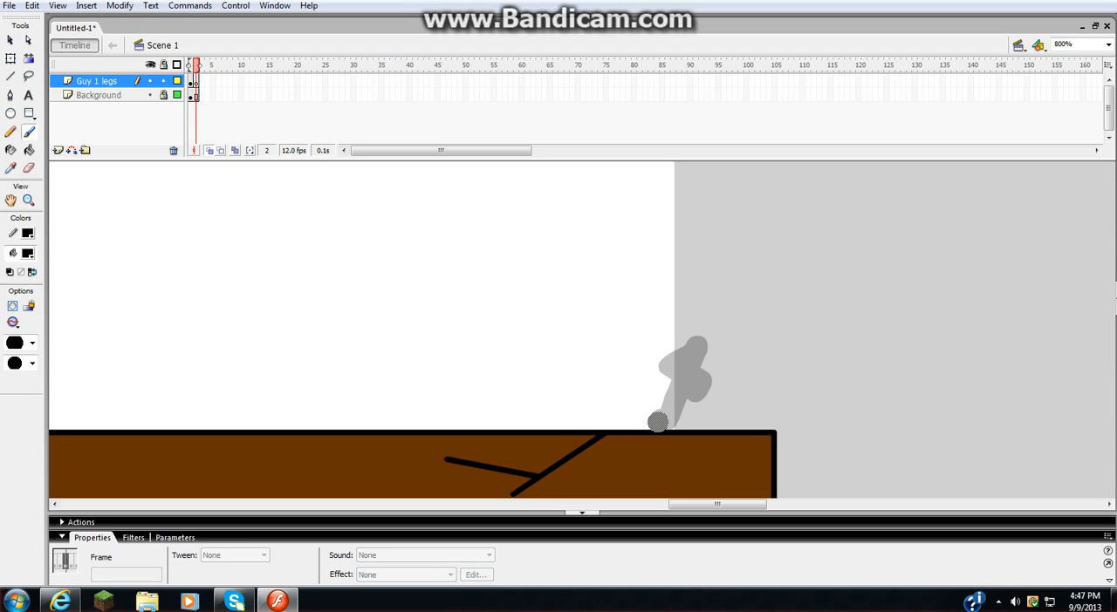
{"action": "left_click_drag", "start_coordinate": [657, 422], "coordinate": [664, 405]}
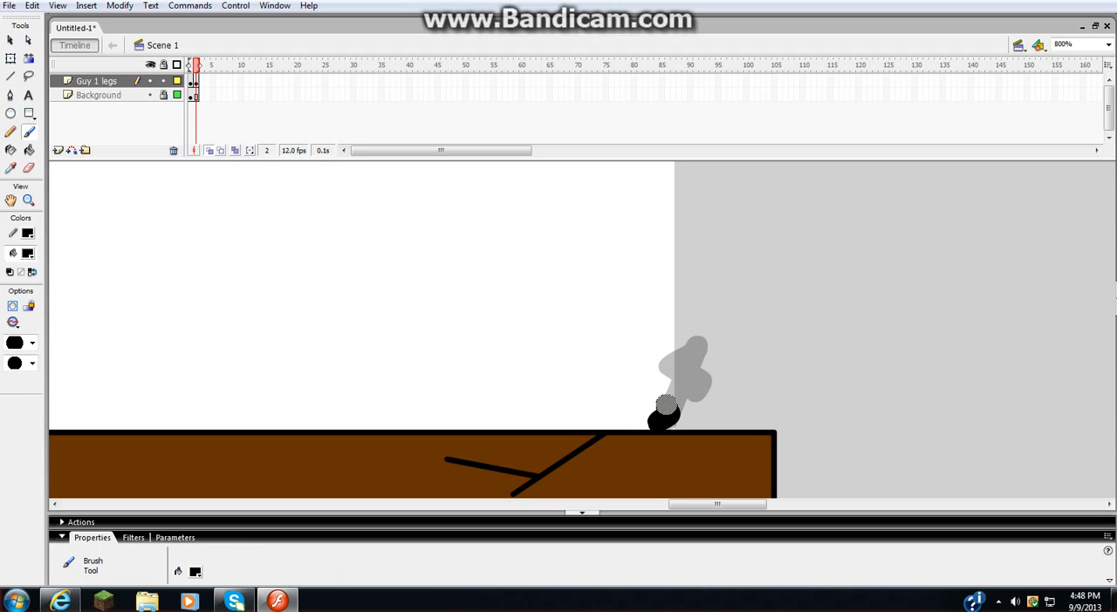
{"action": "key", "text": "ctrl+z"}
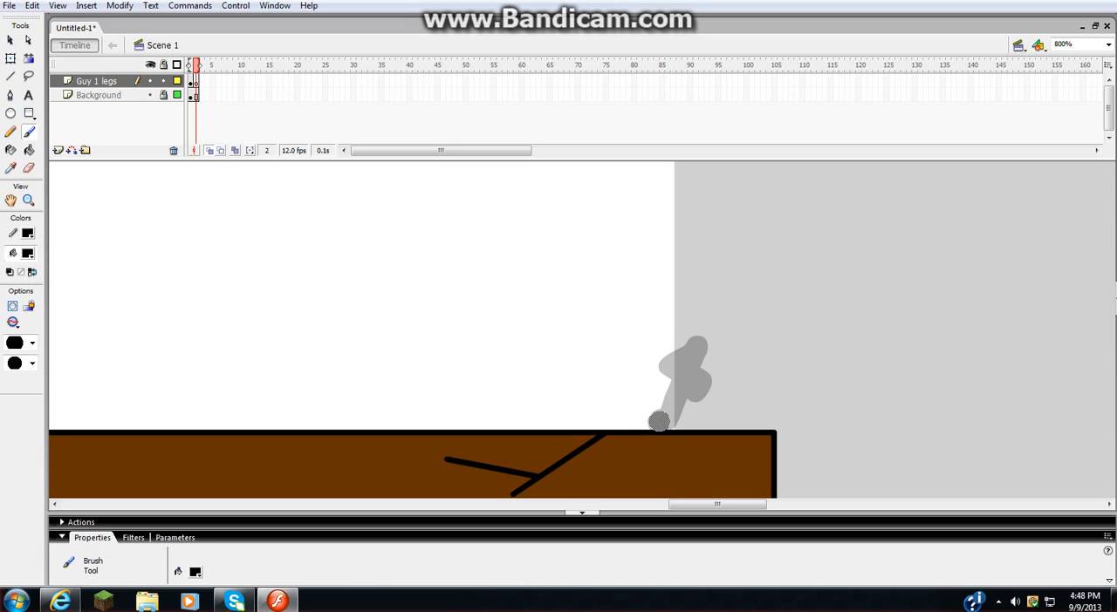
{"action": "mouse_move", "coordinate": [658, 422]}
{"action": "left_mouse_down"}
{"action": "mouse_move", "coordinate": [644, 356]}
{"action": "mouse_move", "coordinate": [621, 366]}
{"action": "mouse_move", "coordinate": [613, 400]}
{"action": "left_mouse_up"}
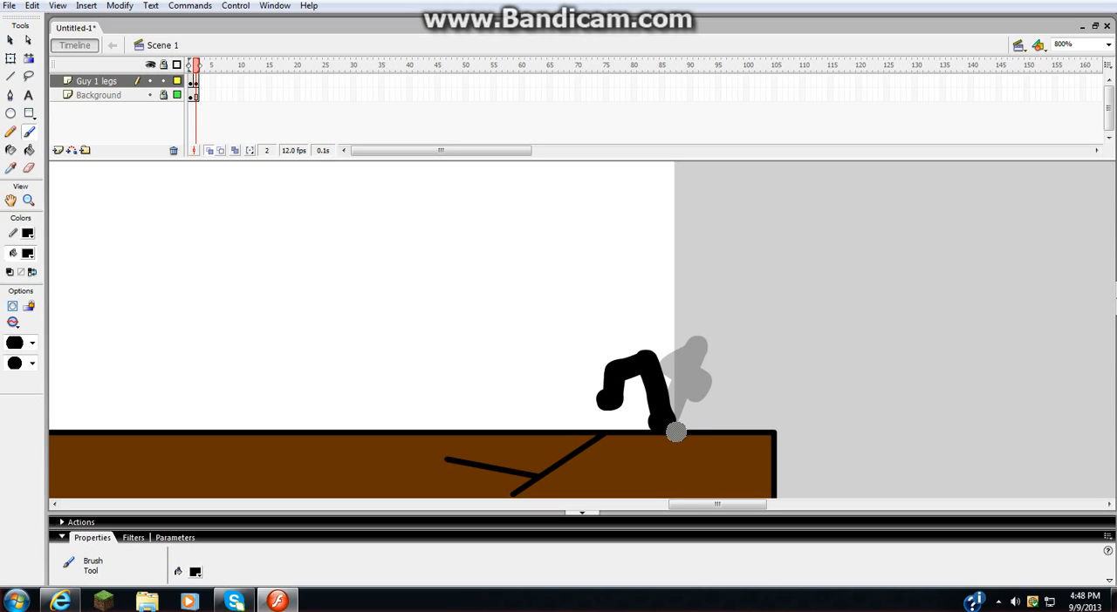
{"action": "key", "text": "ctrl+z"}
{"action": "key", "text": "ctrl+z"}
{"action": "key", "text": "ctrl+z"}
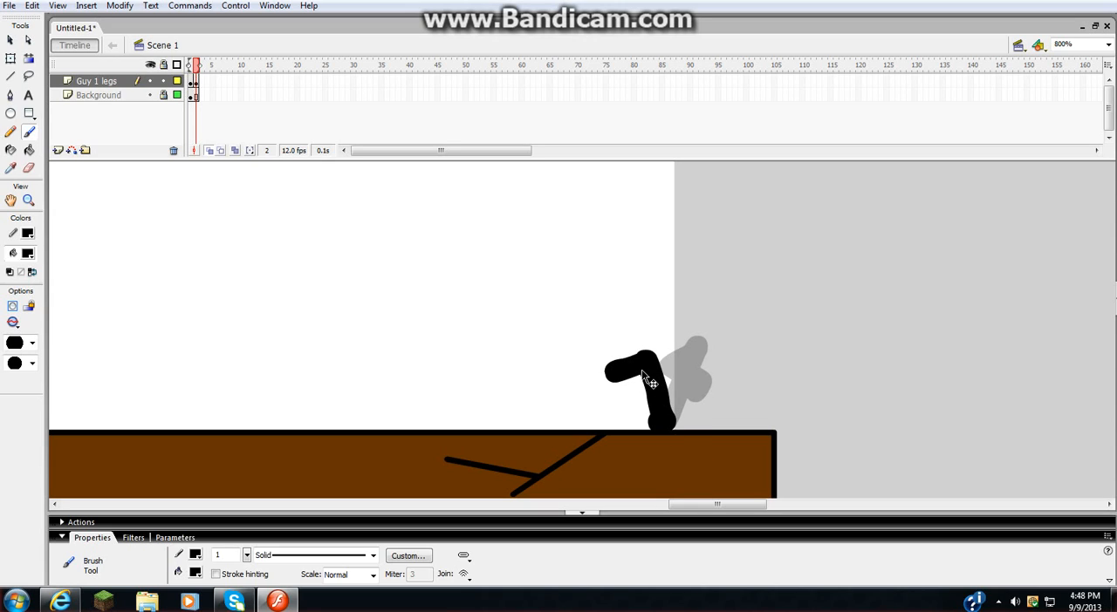
{"action": "key", "text": "ctrl+z"}
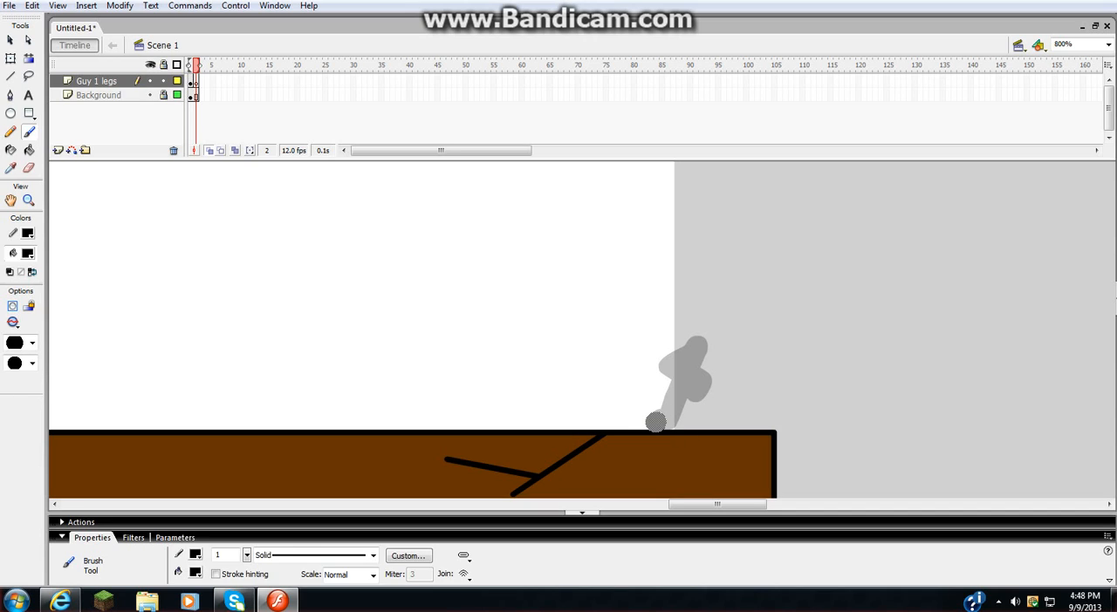
- Paint successive black running-leg poses moving left along the cliff on frames 2, 3 and 4, adding blank keyframes through frame 5
{"action": "mouse_move", "coordinate": [654, 422]}
{"action": "left_mouse_down"}
{"action": "mouse_move", "coordinate": [629, 374]}
{"action": "mouse_move", "coordinate": [606, 383]}
{"action": "mouse_move", "coordinate": [611, 414]}
{"action": "left_mouse_up"}
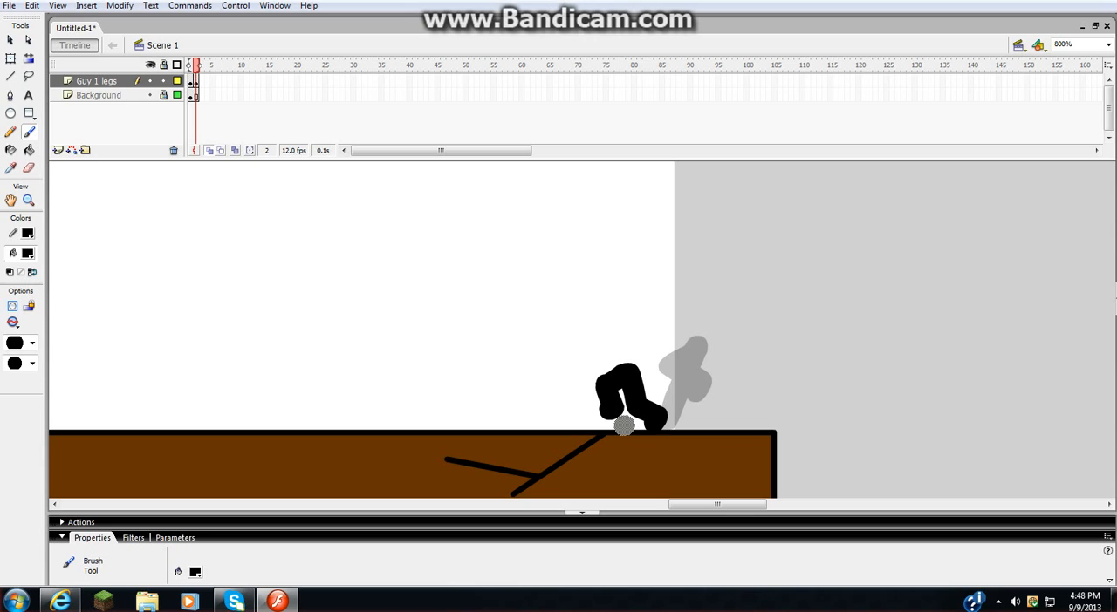
{"action": "key", "text": "F7"}
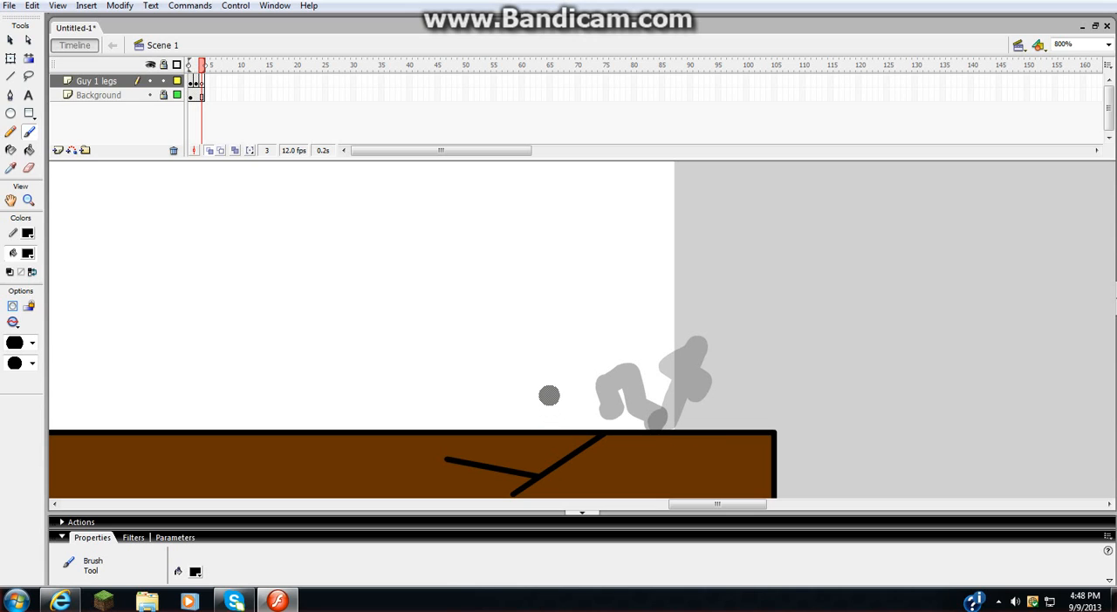
{"action": "mouse_move", "coordinate": [541, 398]}
{"action": "left_mouse_down"}
{"action": "mouse_move", "coordinate": [623, 394]}
{"action": "mouse_move", "coordinate": [656, 427]}
{"action": "left_mouse_up"}
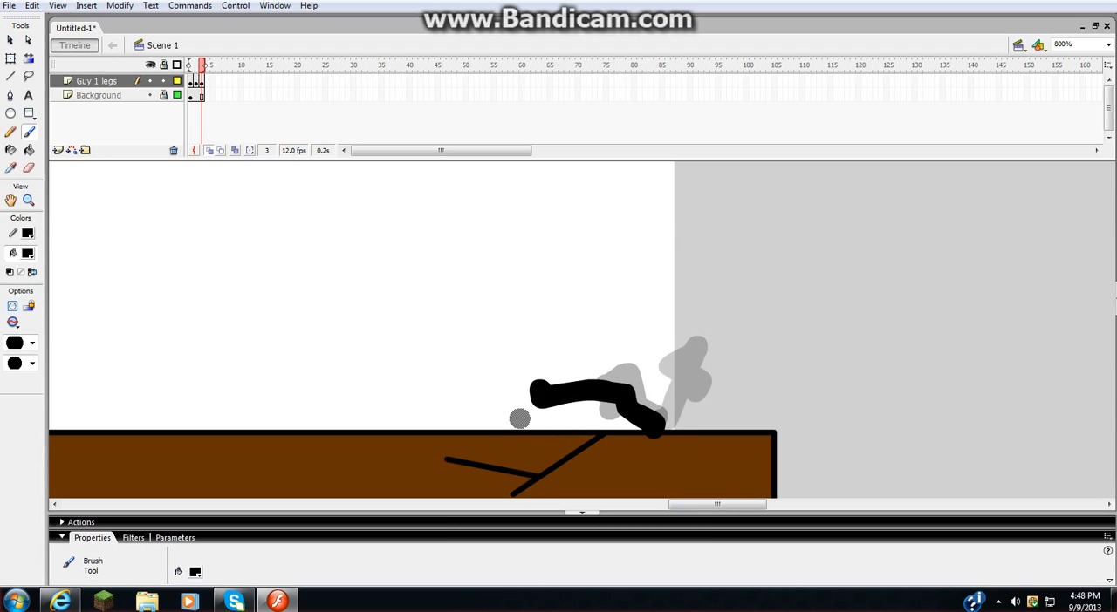
{"action": "key", "text": "F7"}
{"action": "mouse_move", "coordinate": [500, 424]}
{"action": "left_mouse_down"}
{"action": "mouse_move", "coordinate": [540, 381]}
{"action": "mouse_move", "coordinate": [582, 377]}
{"action": "mouse_move", "coordinate": [563, 400]}
{"action": "mouse_move", "coordinate": [615, 394]}
{"action": "left_mouse_up"}
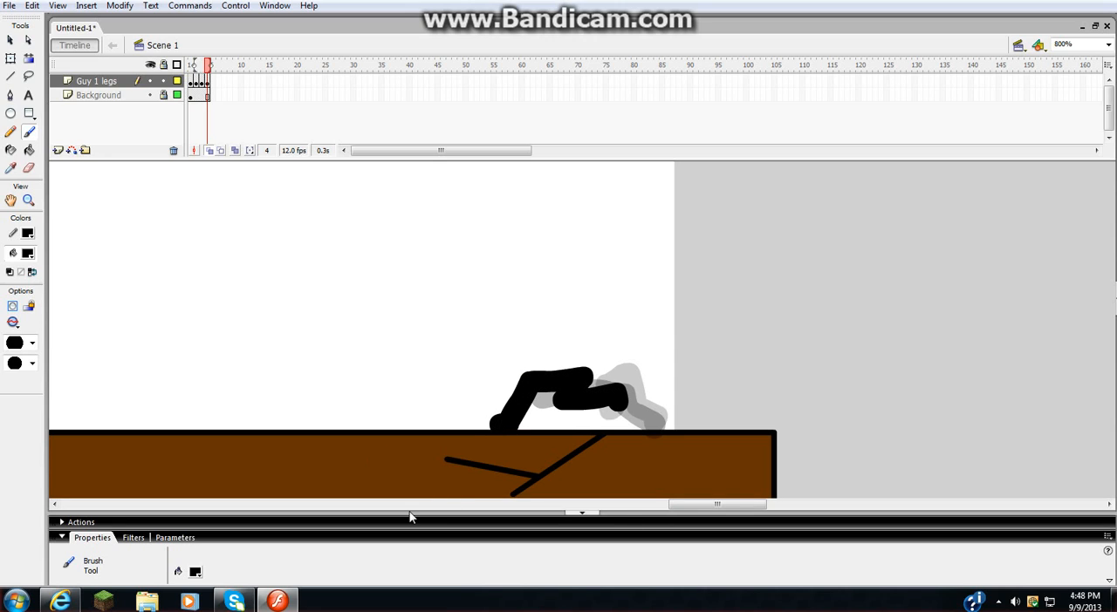
{"action": "key", "text": "F7"}
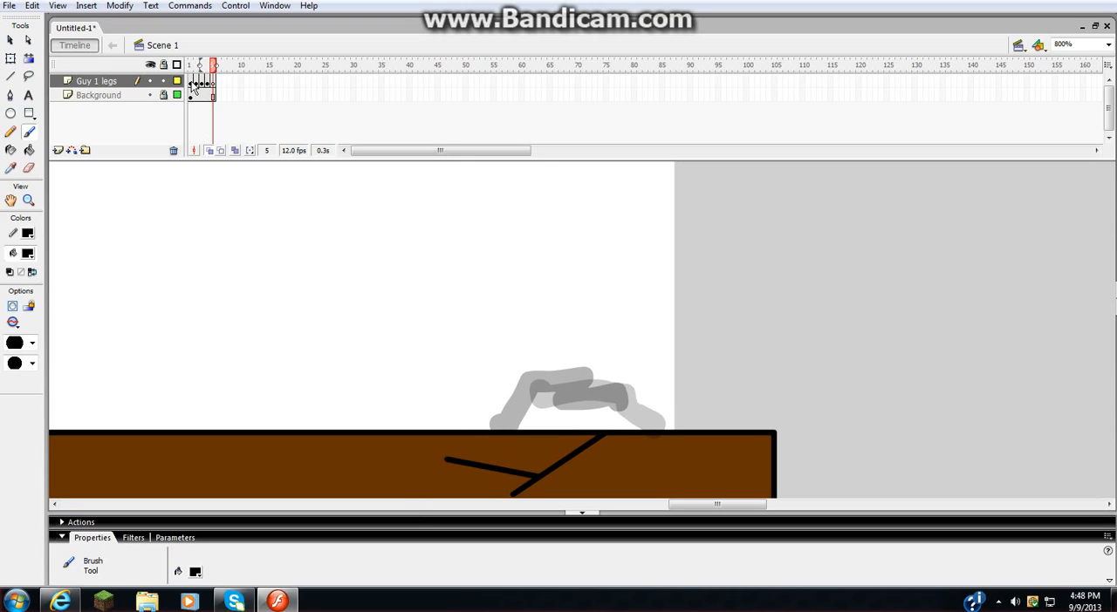
- Copy frames 1 to 4 of the Guy 1 legs layer and paste them starting at frame 5
{"action": "left_click", "coordinate": [104, 83]}
{"action": "left_click", "coordinate": [191, 81]}
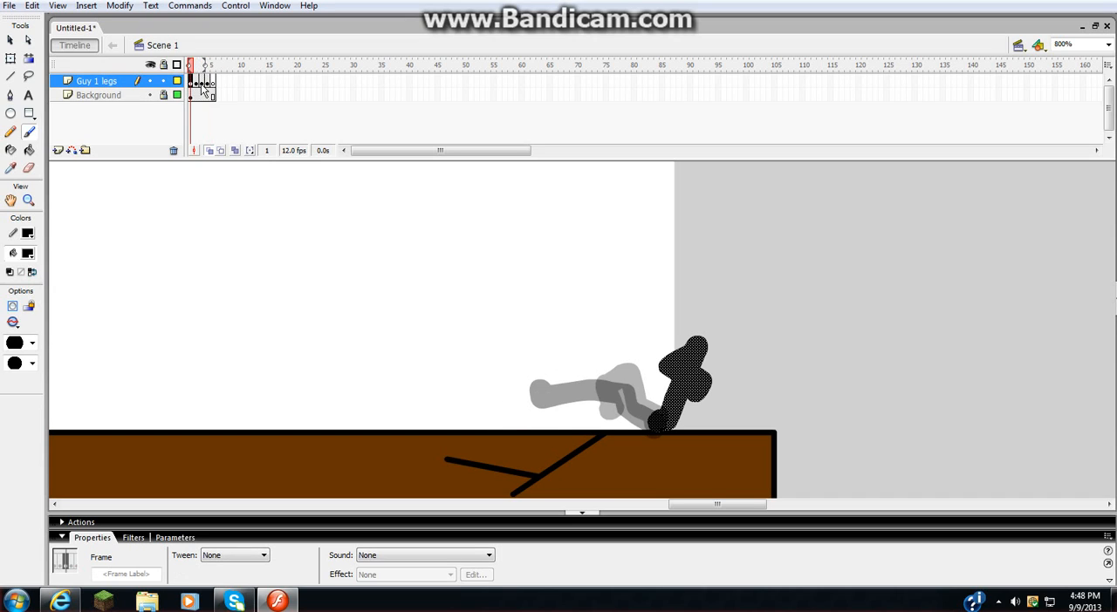
{"action": "left_click", "coordinate": [201, 81]}
{"action": "left_click", "coordinate": [193, 84]}
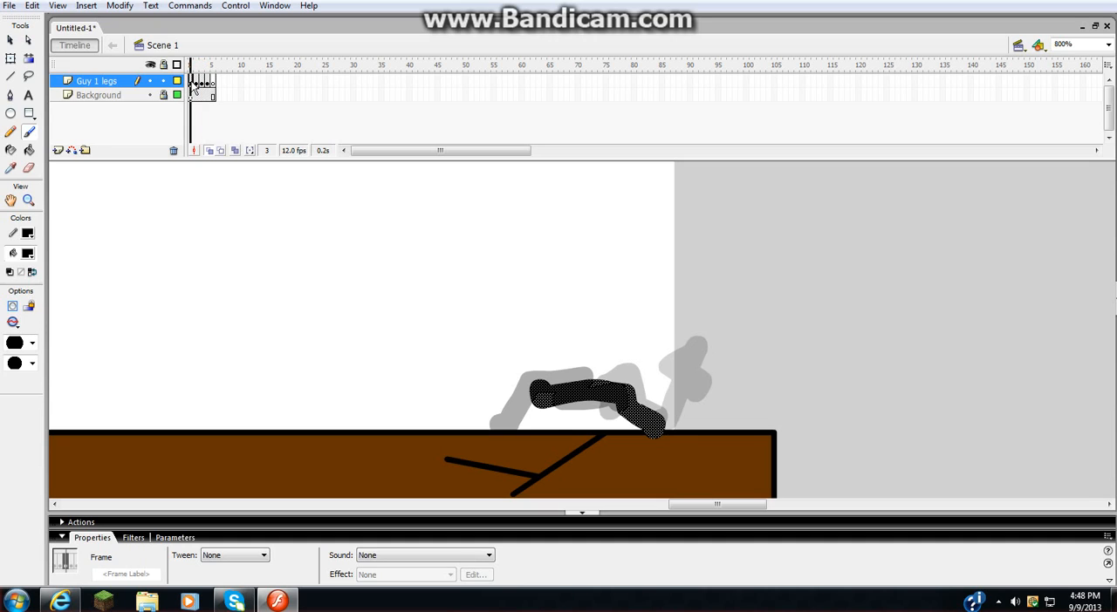
{"action": "left_click_drag", "start_coordinate": [194, 84], "coordinate": [210, 84]}
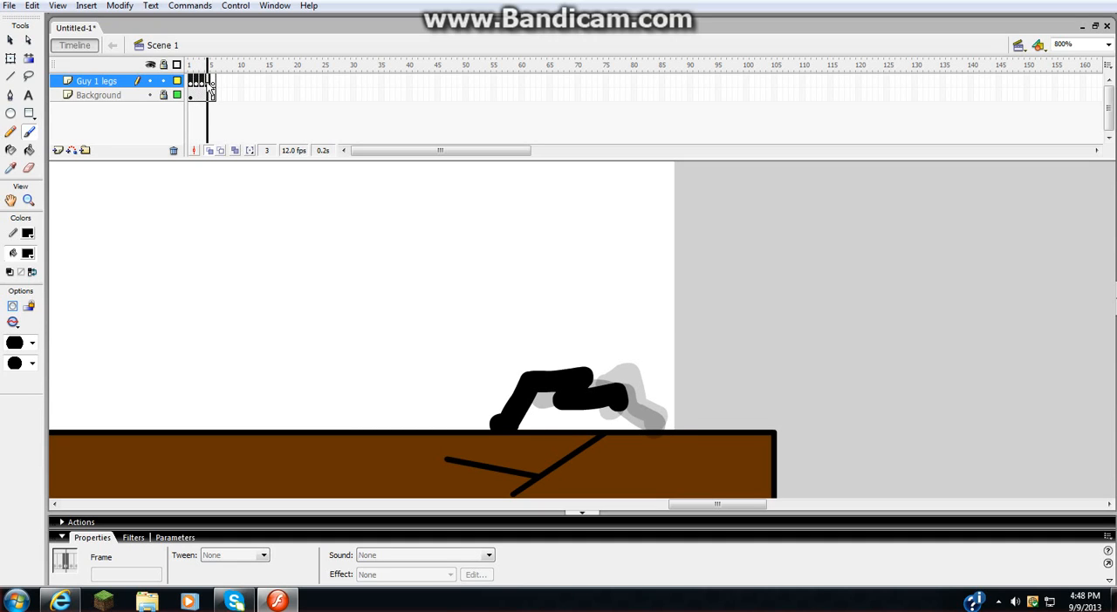
{"action": "left_click", "coordinate": [206, 82]}
{"action": "right_click", "coordinate": [199, 80]}
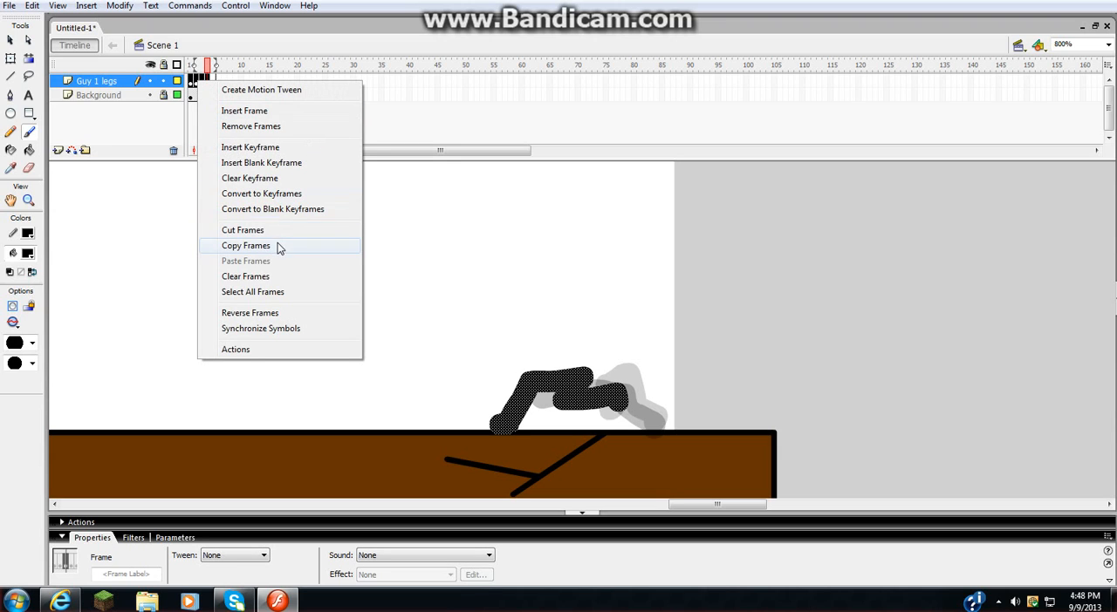
{"action": "left_click", "coordinate": [246, 246]}
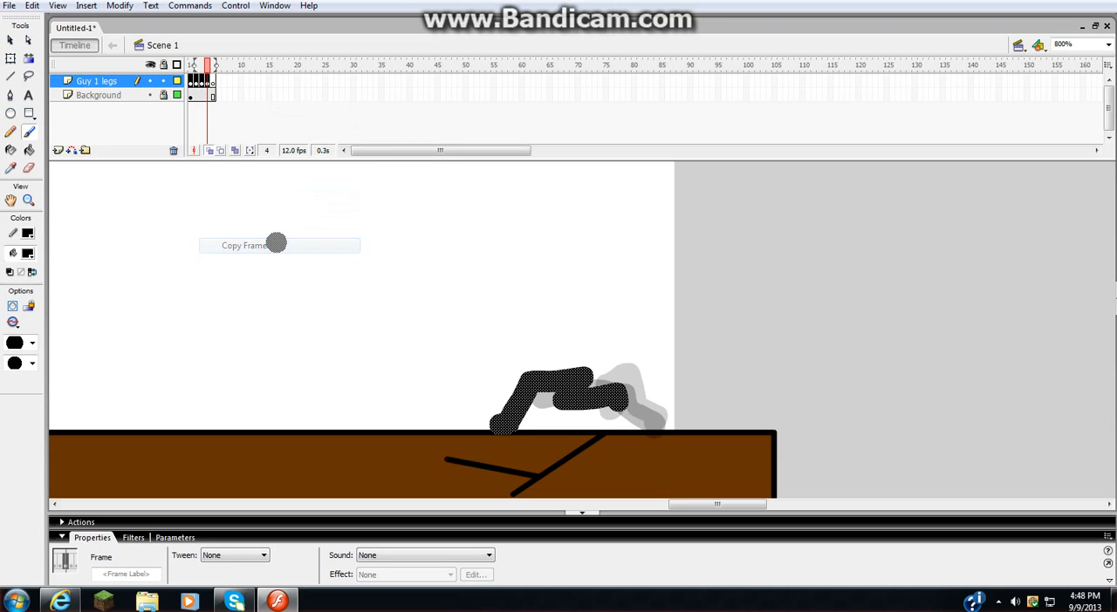
{"action": "right_click", "coordinate": [213, 82]}
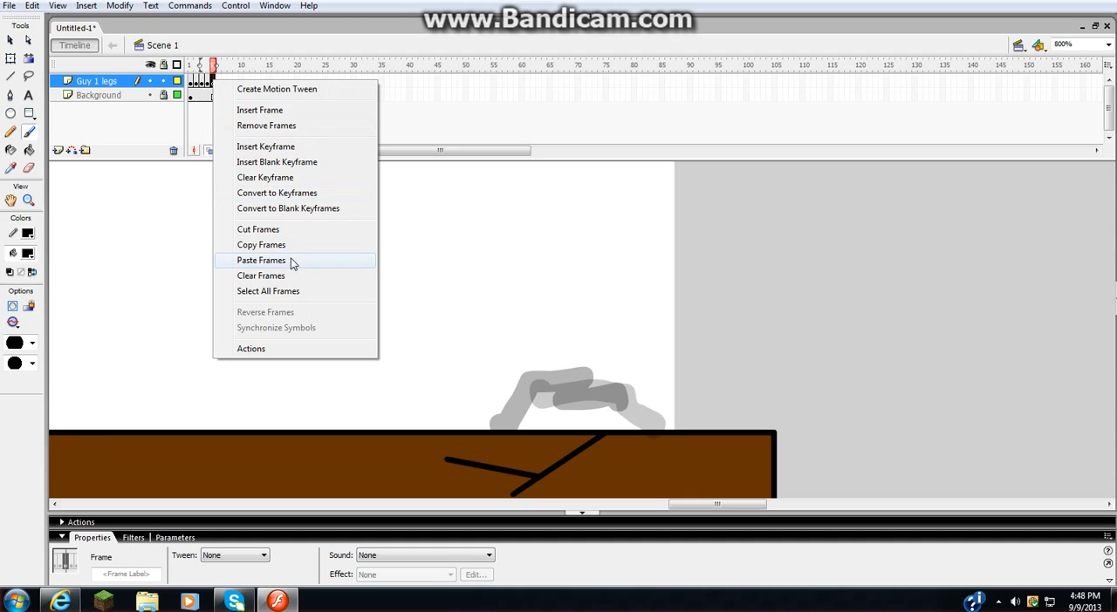
{"action": "left_click", "coordinate": [262, 260]}
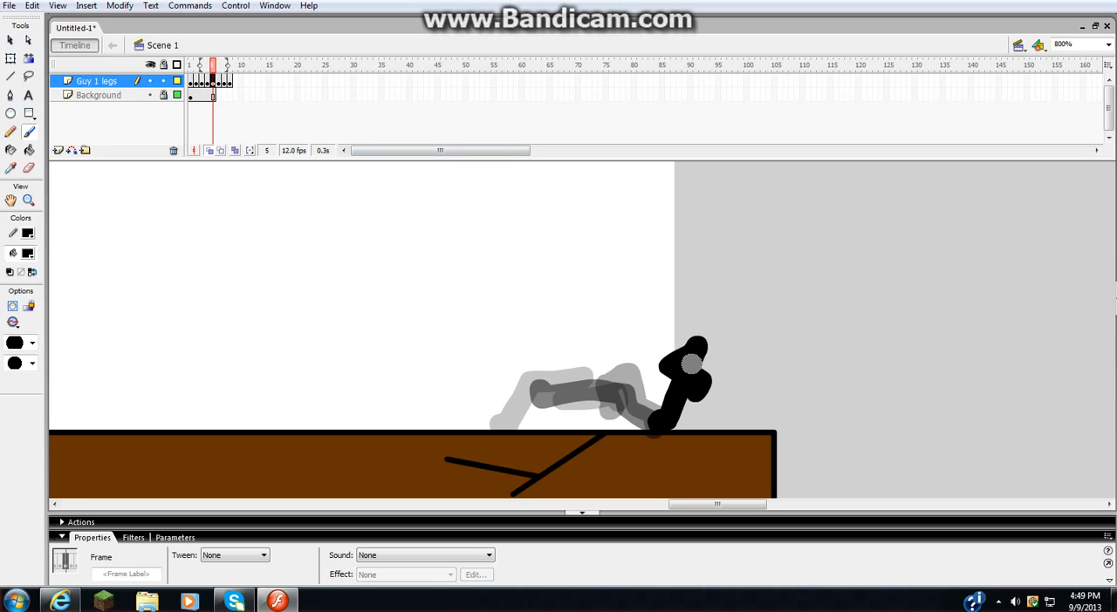
- Move frame 5's legs left along the cliff so the standing foot lines up with frame 4's planted front foot
{"action": "key", "text": "v"}
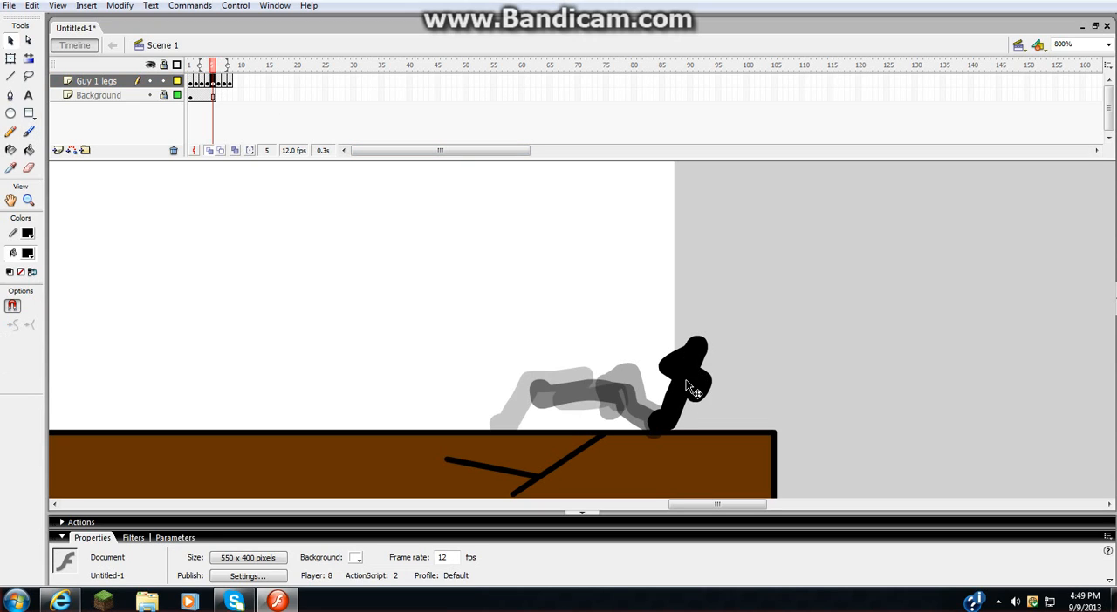
{"action": "left_click_drag", "start_coordinate": [686, 381], "coordinate": [527, 383]}
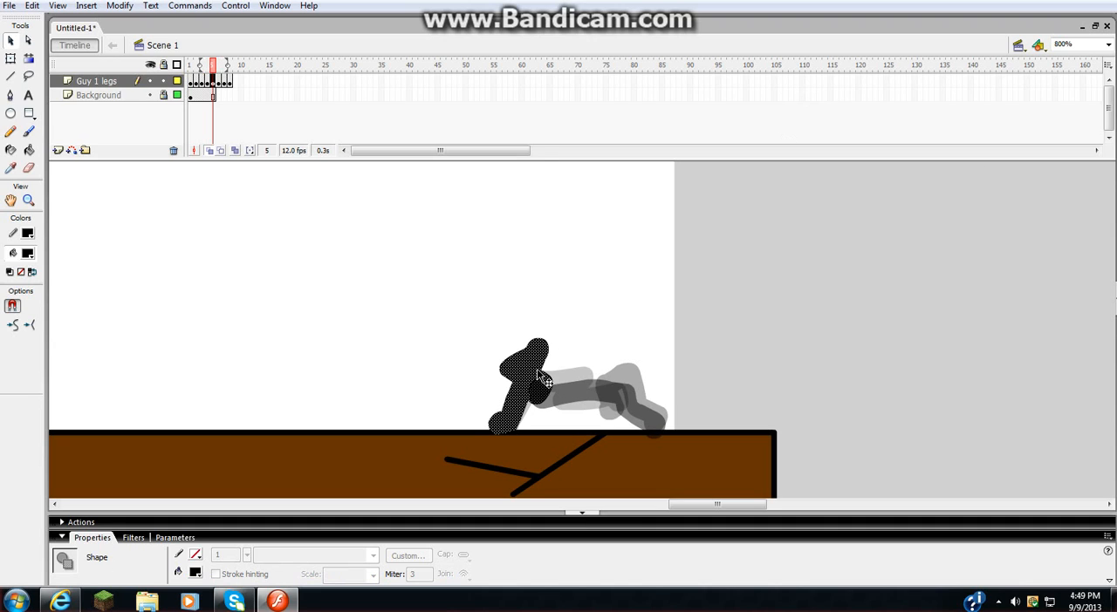
{"action": "left_click_drag", "start_coordinate": [645, 506], "coordinate": [627, 356]}
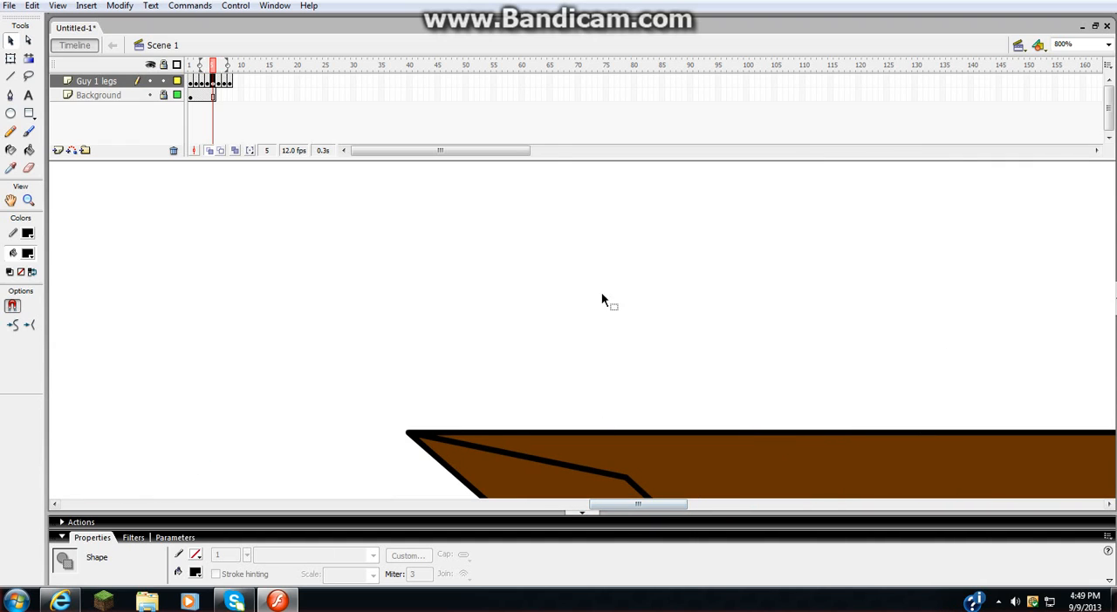
{"action": "left_click_drag", "start_coordinate": [613, 519], "coordinate": [684, 512]}
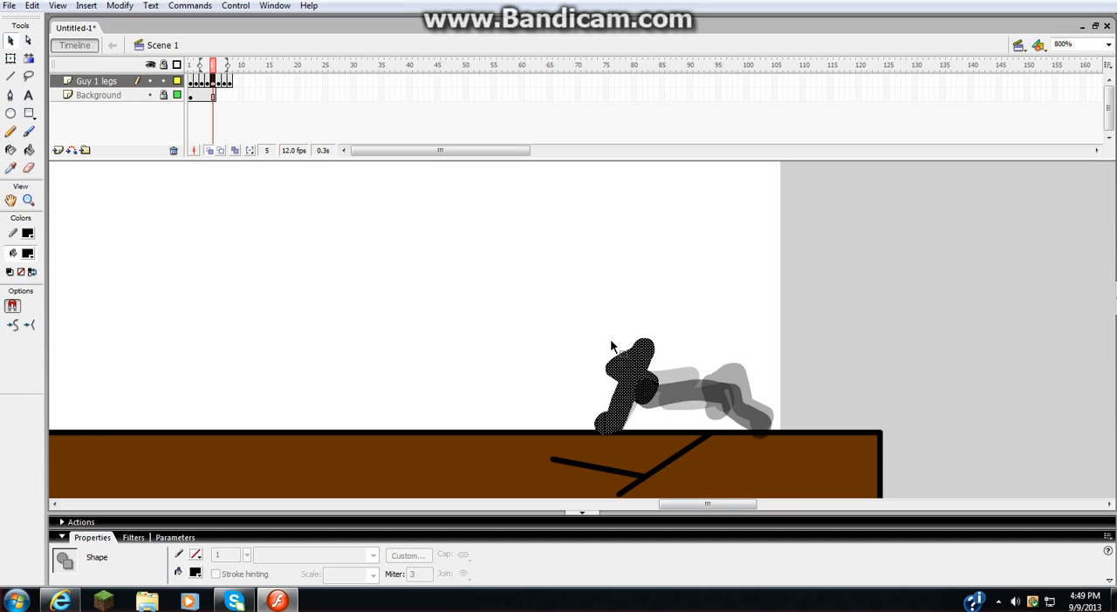
- Extend both the Guy 1 legs and Background layers to frame 30, and select frame 8 of the legs layer
{"action": "key", "text": "."}
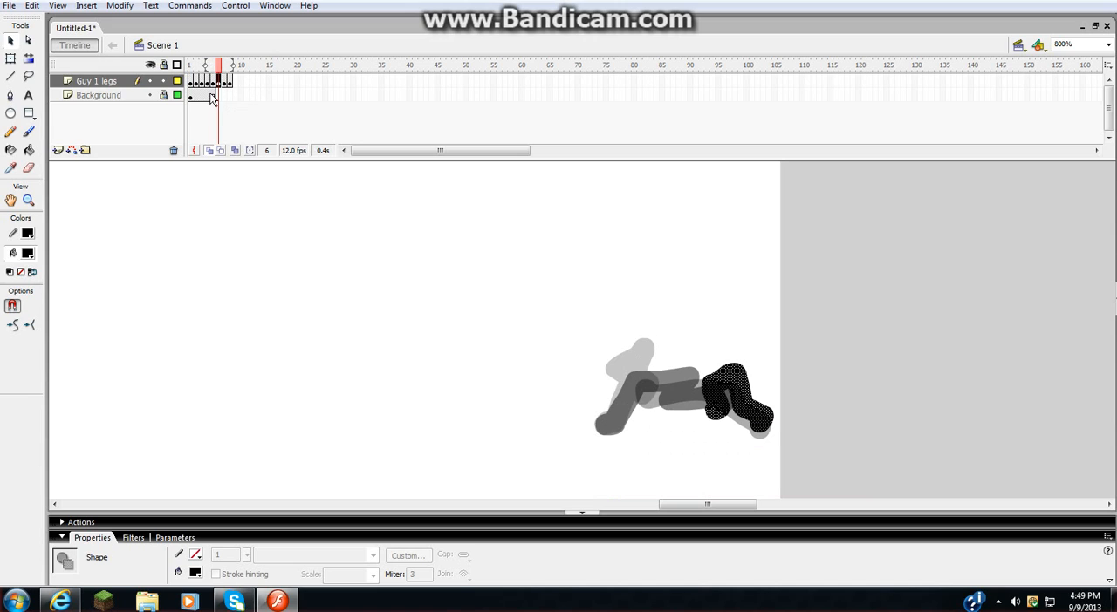
{"action": "scroll", "coordinate": [711, 439], "scroll_direction": "down", "scroll_amount": 4}
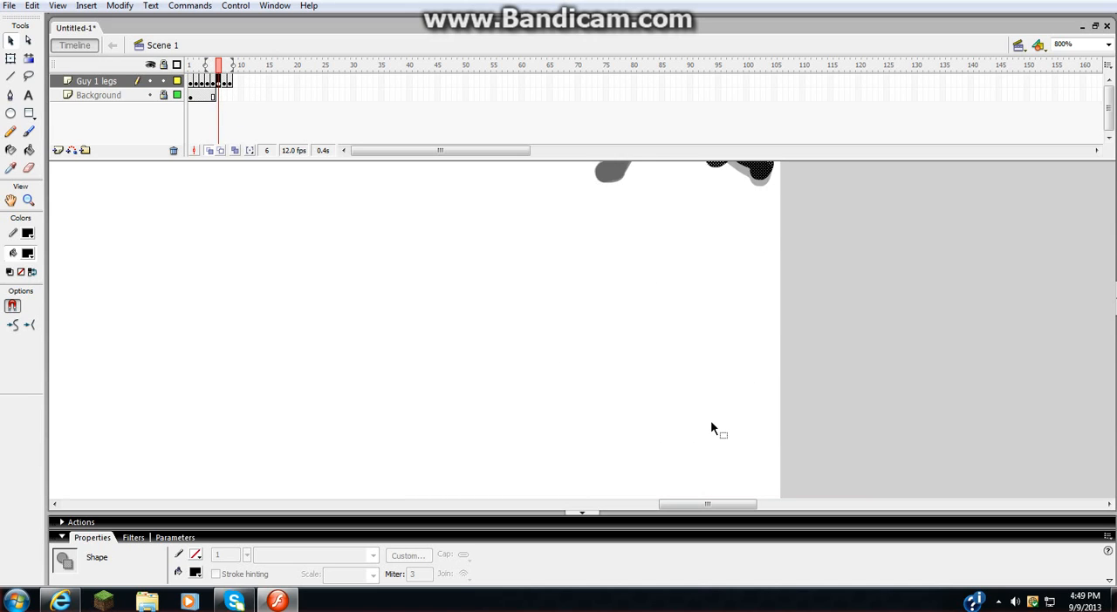
{"action": "scroll", "coordinate": [710, 422], "scroll_direction": "up", "scroll_amount": 3}
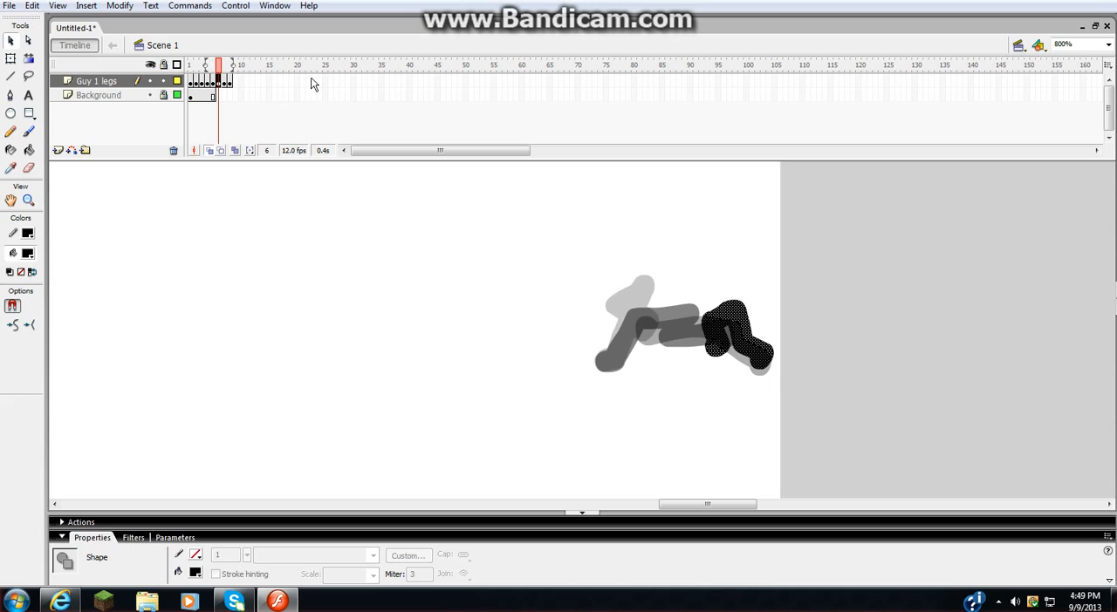
{"action": "left_click_drag", "start_coordinate": [326, 82], "coordinate": [326, 97]}
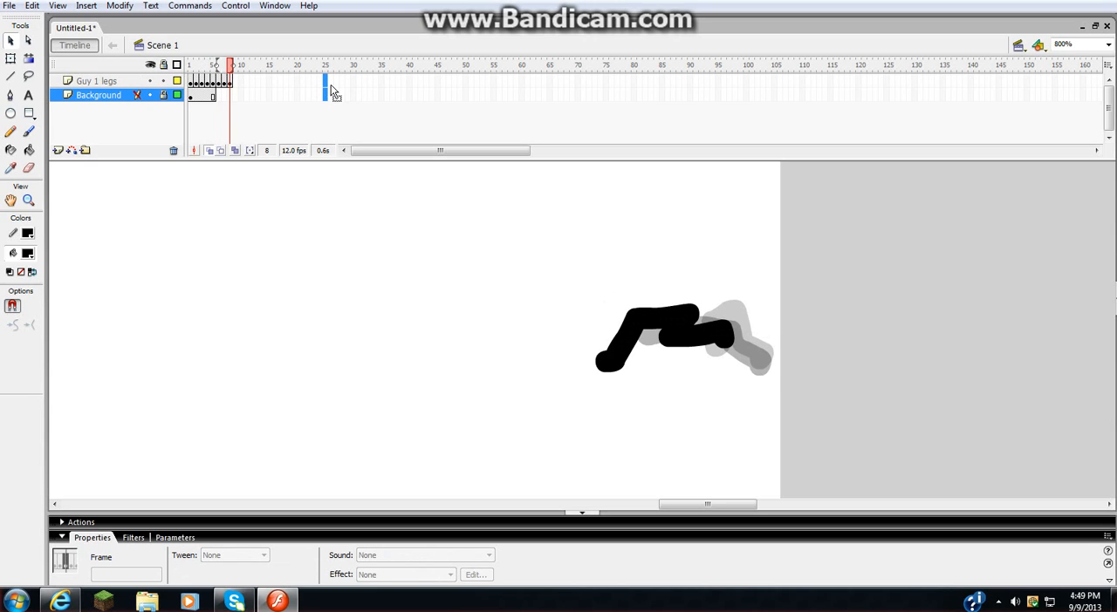
{"action": "left_click", "coordinate": [308, 82]}
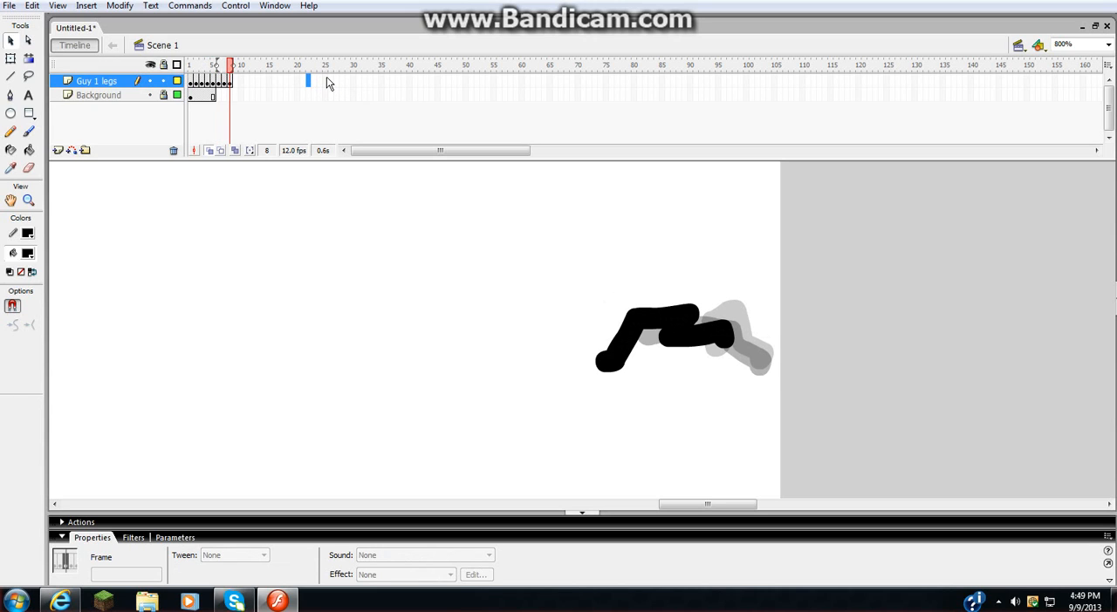
{"action": "left_click", "coordinate": [354, 82]}
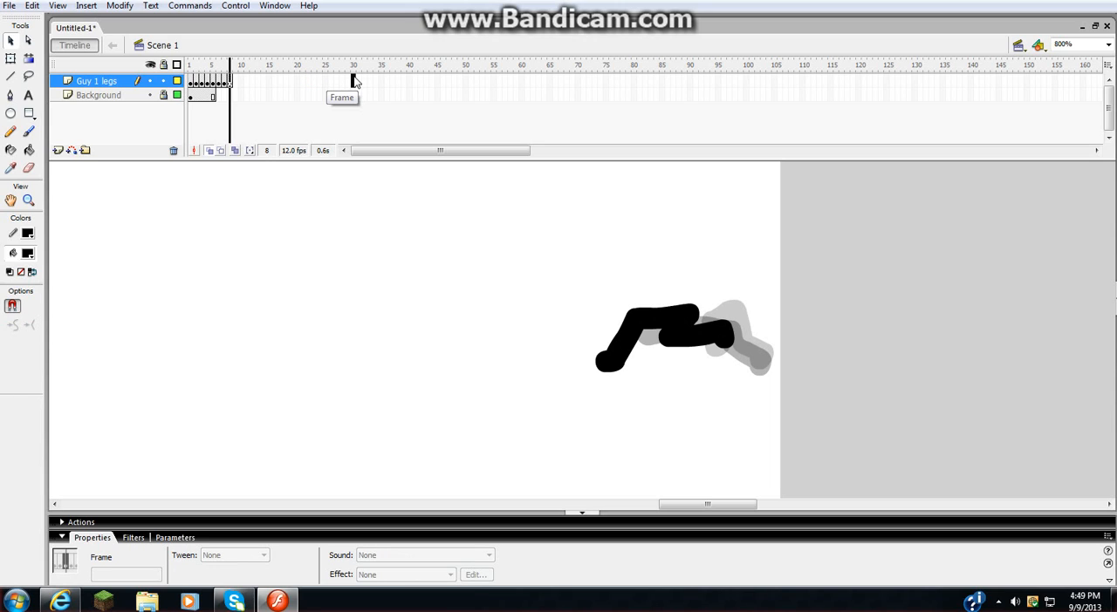
{"action": "left_click_drag", "start_coordinate": [355, 82], "coordinate": [354, 101]}
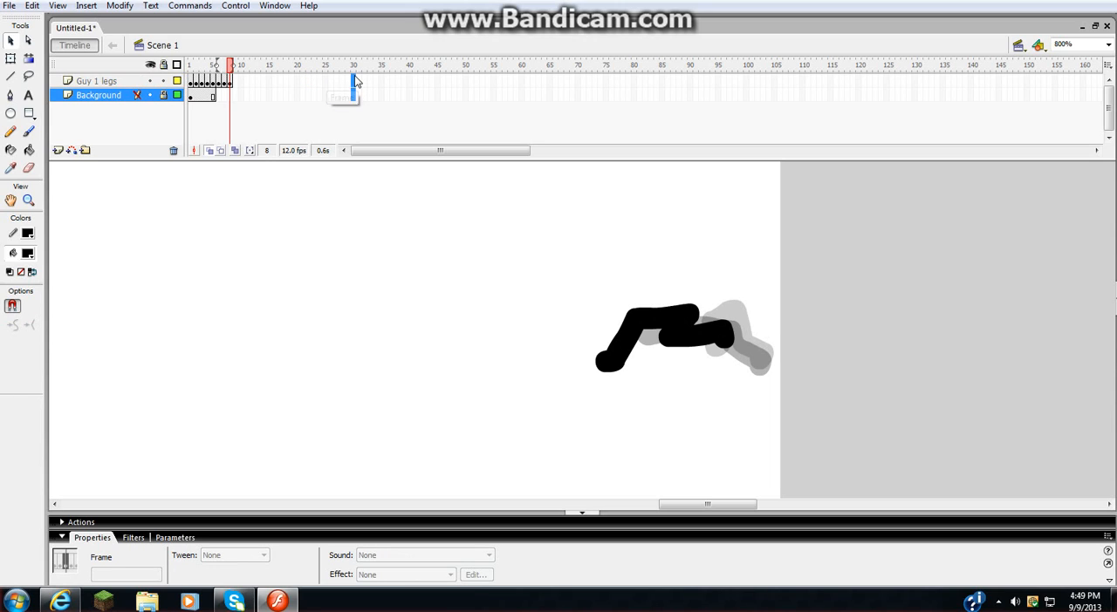
{"action": "key", "text": "F5"}
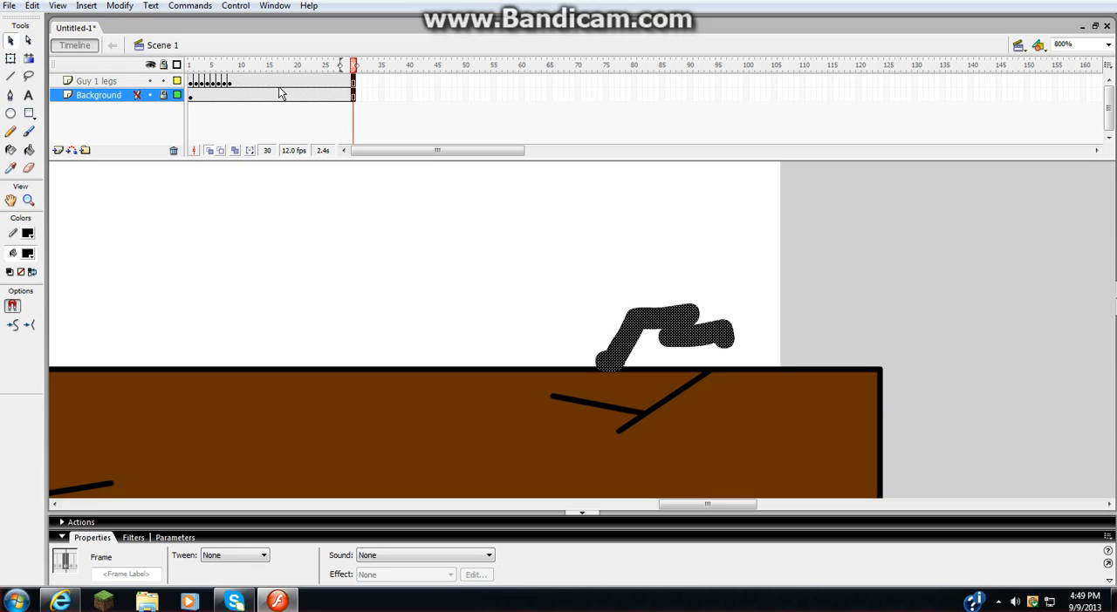
{"action": "left_click", "coordinate": [229, 82]}
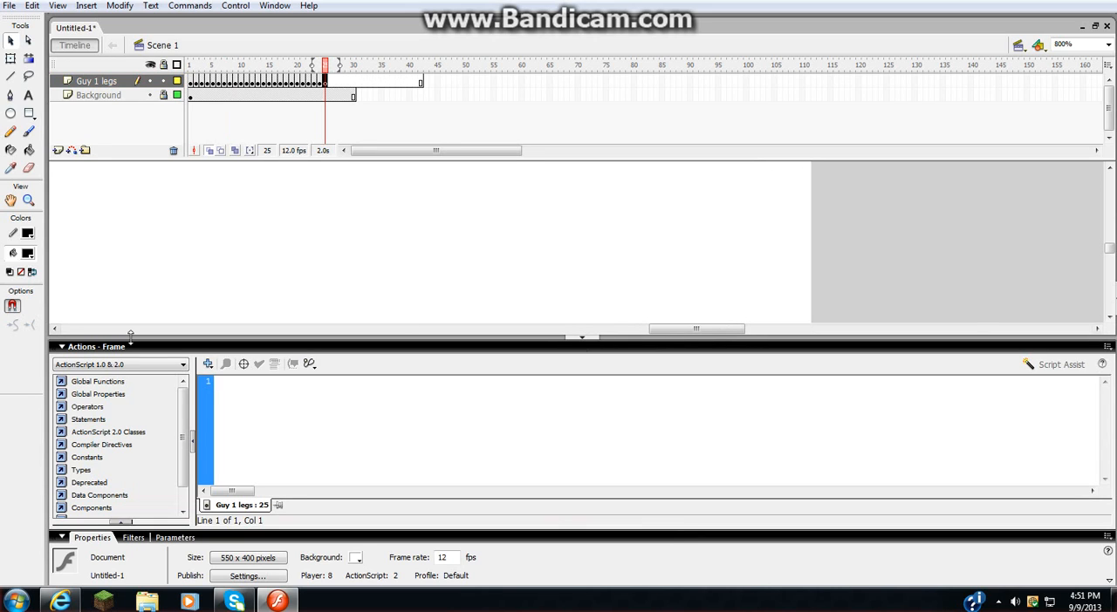
- Collapse the Actions panel, play the leg animation from frame 1 while following it along the cliff, and check frame 24
{"action": "left_click", "coordinate": [78, 347]}
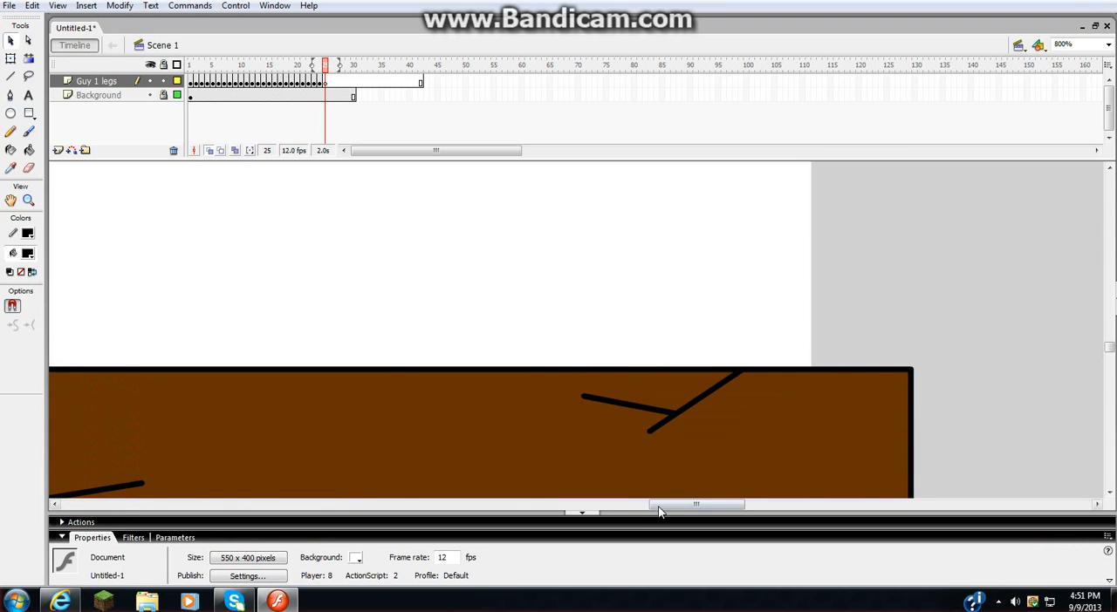
{"action": "left_click_drag", "start_coordinate": [658, 505], "coordinate": [597, 506]}
{"action": "left_click", "coordinate": [192, 81]}
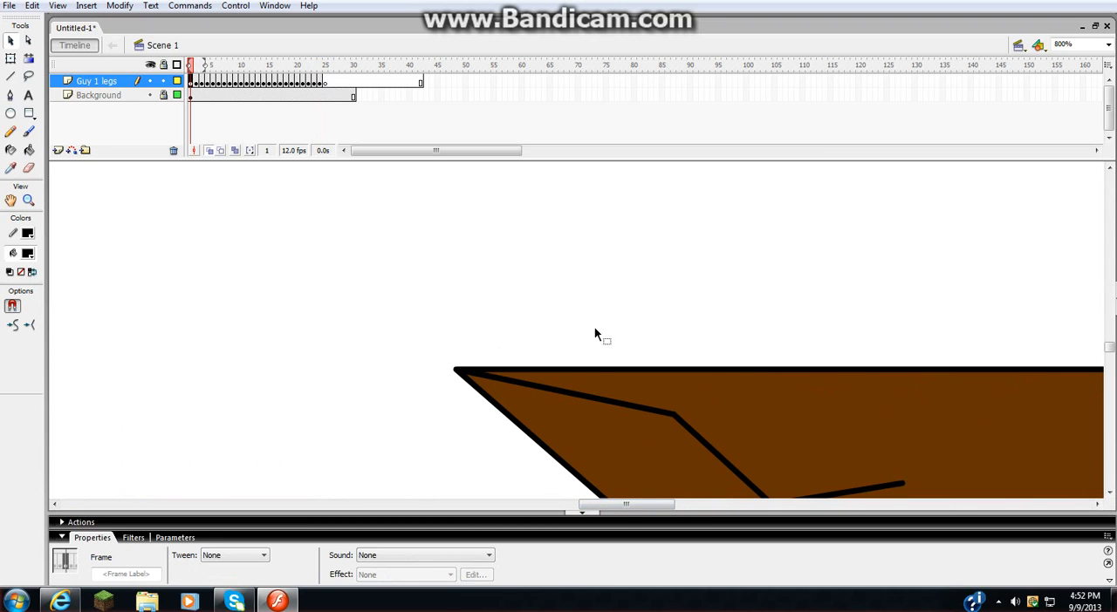
{"action": "left_click", "coordinate": [698, 507]}
{"action": "key", "text": "Return"}
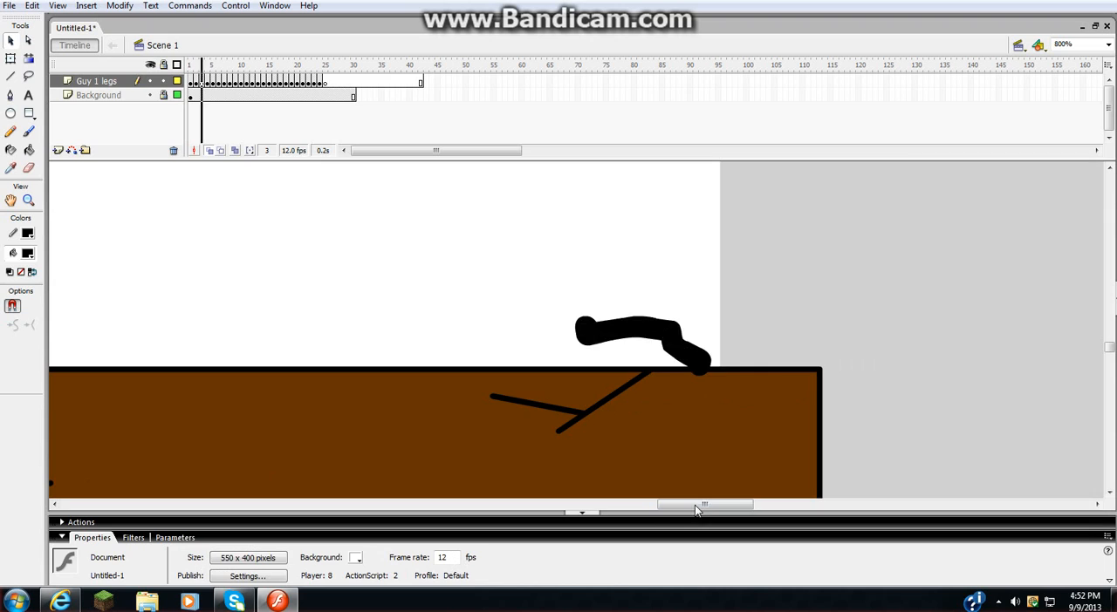
{"action": "left_click_drag", "start_coordinate": [695, 506], "coordinate": [623, 516]}
{"action": "key", "text": "Return"}
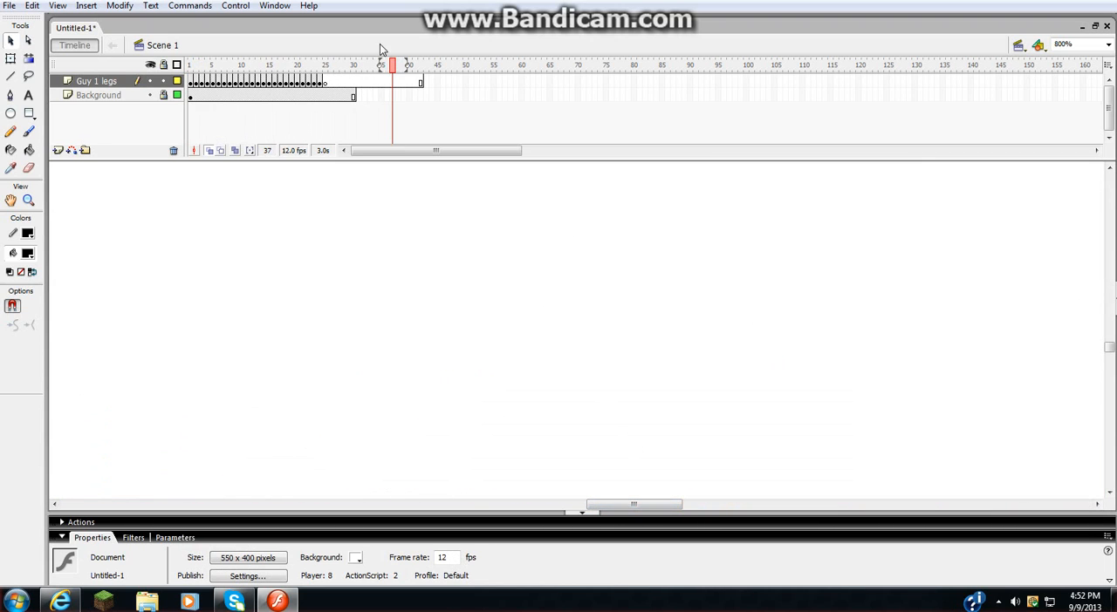
{"action": "left_click", "coordinate": [321, 82]}
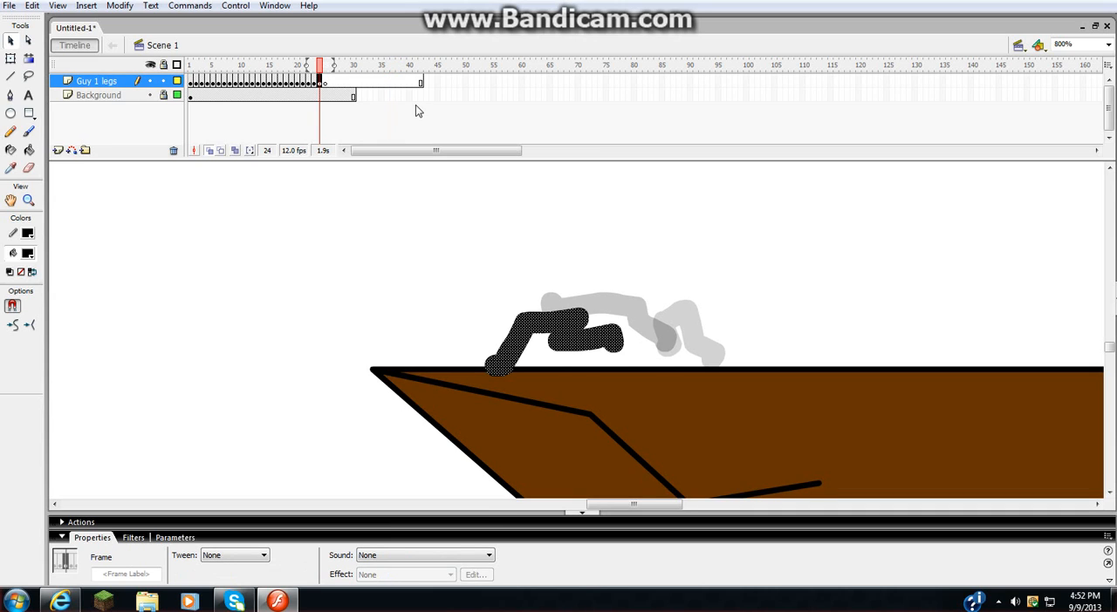